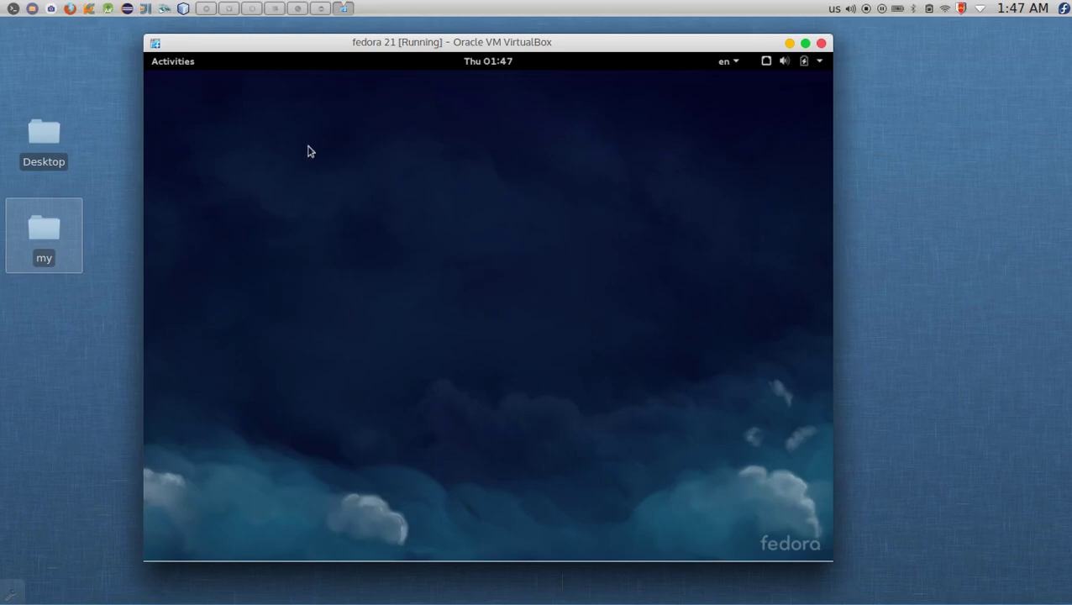
# Search the applications for "yum" and launch Yum Extender.
pyautogui.click(195, 67)
pyautogui.click(441, 99)
pyautogui.write('y')
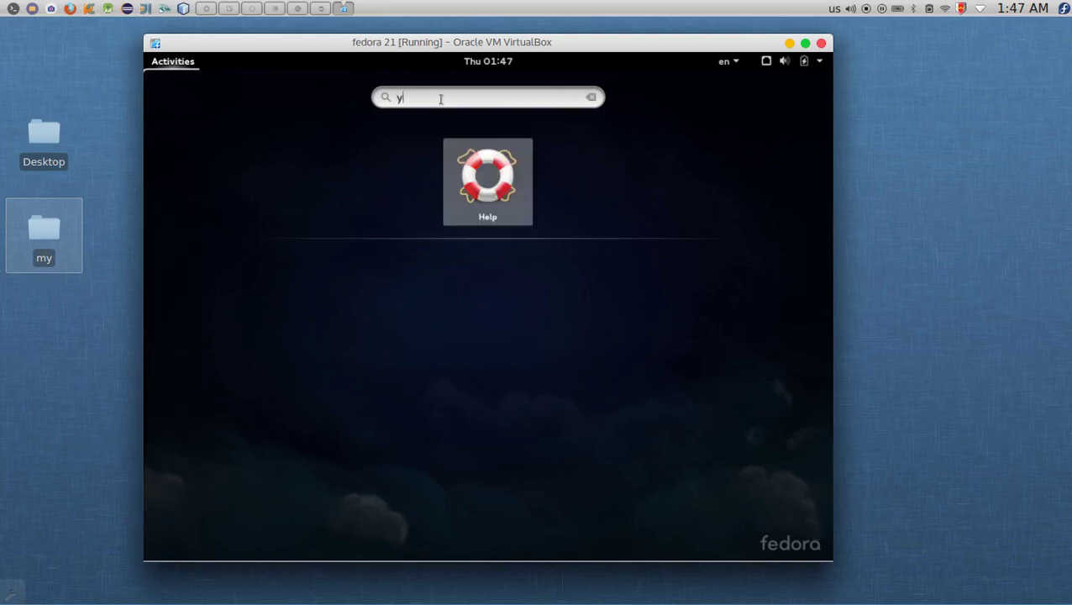
pyautogui.write('um')
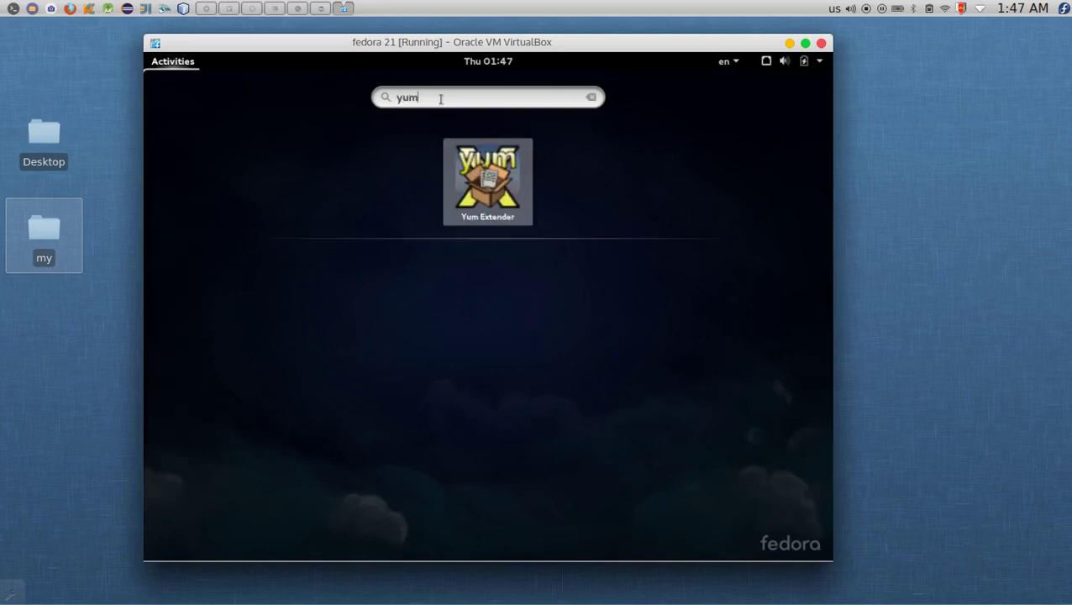
pyautogui.click(486, 210)
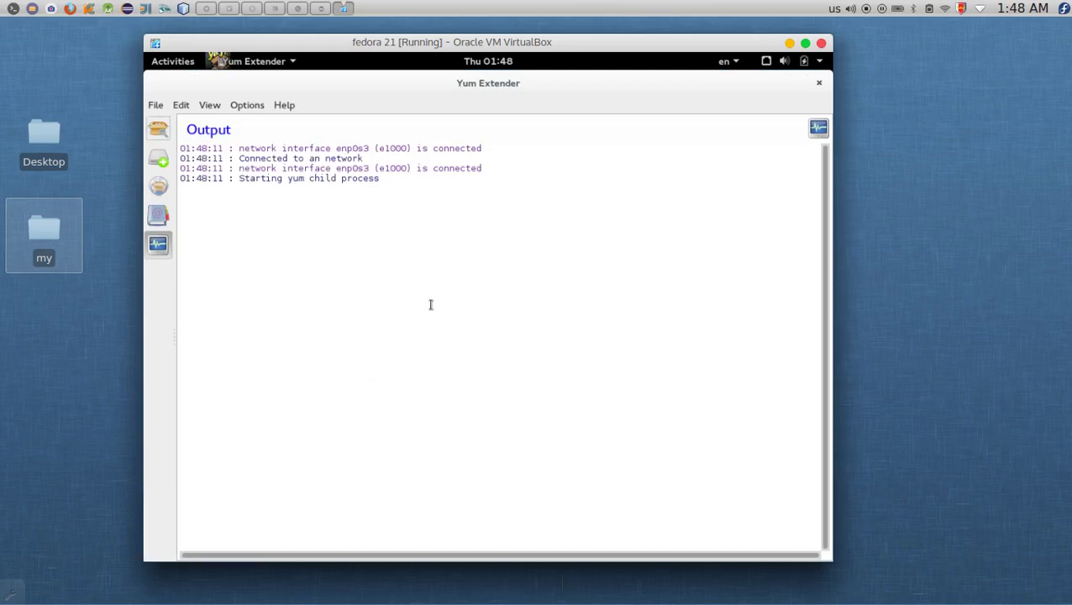
# Restore the Yum Extender window to its smaller size and dismiss its fatal error dialog.
pyautogui.doubleClick(565, 84)
pyautogui.moveTo(556, 105); pyautogui.dragTo(587, 120)
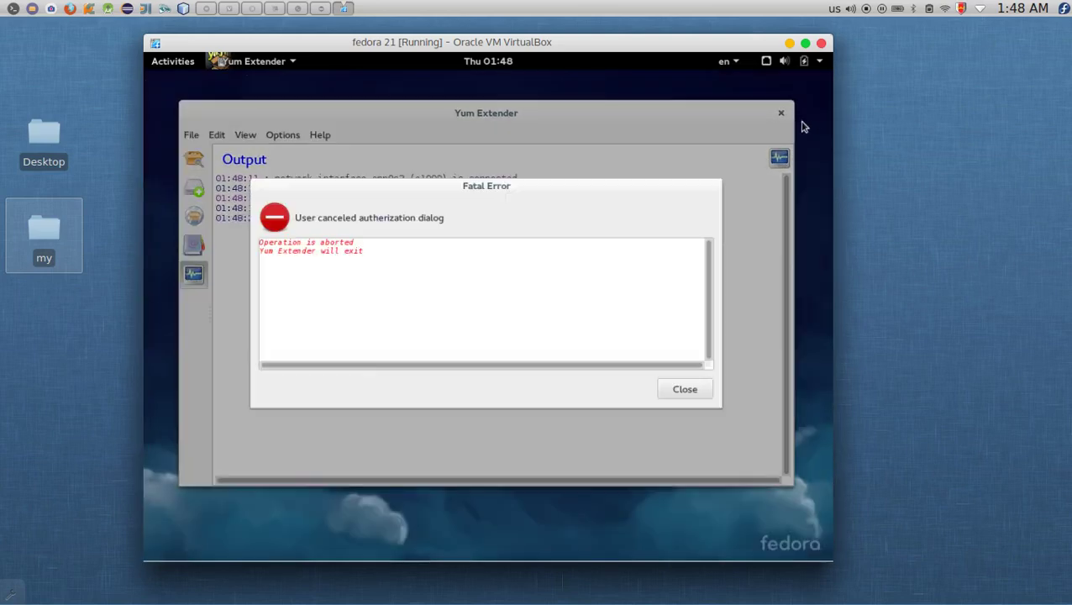
pyautogui.click(686, 400)
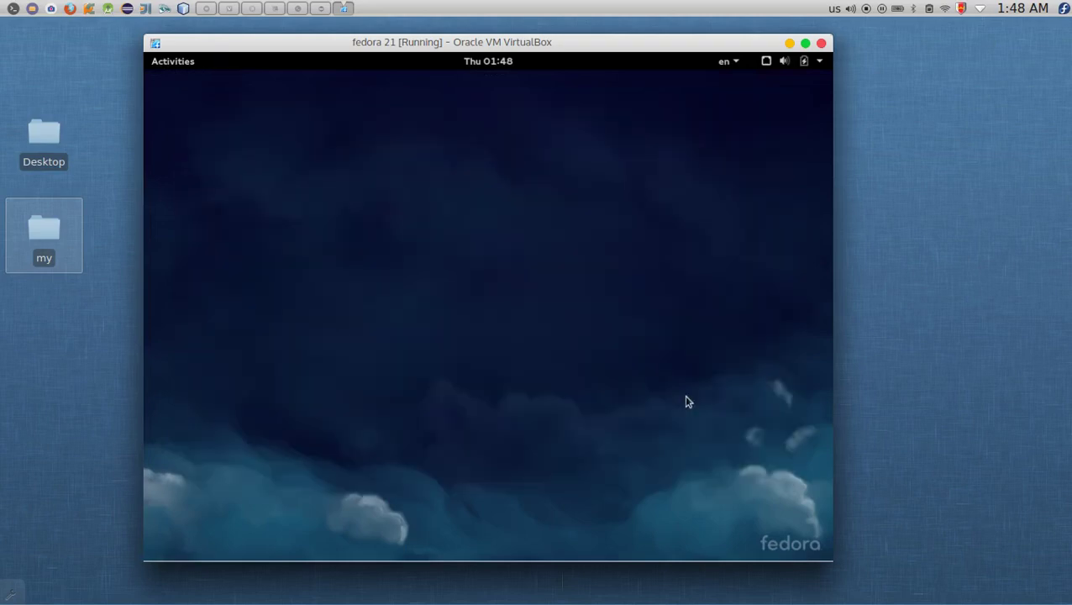
# Switch to Firefox by launching it from the activities overview.
pyautogui.rightClick(445, 160)
pyautogui.click(383, 136)
pyautogui.click(178, 67)
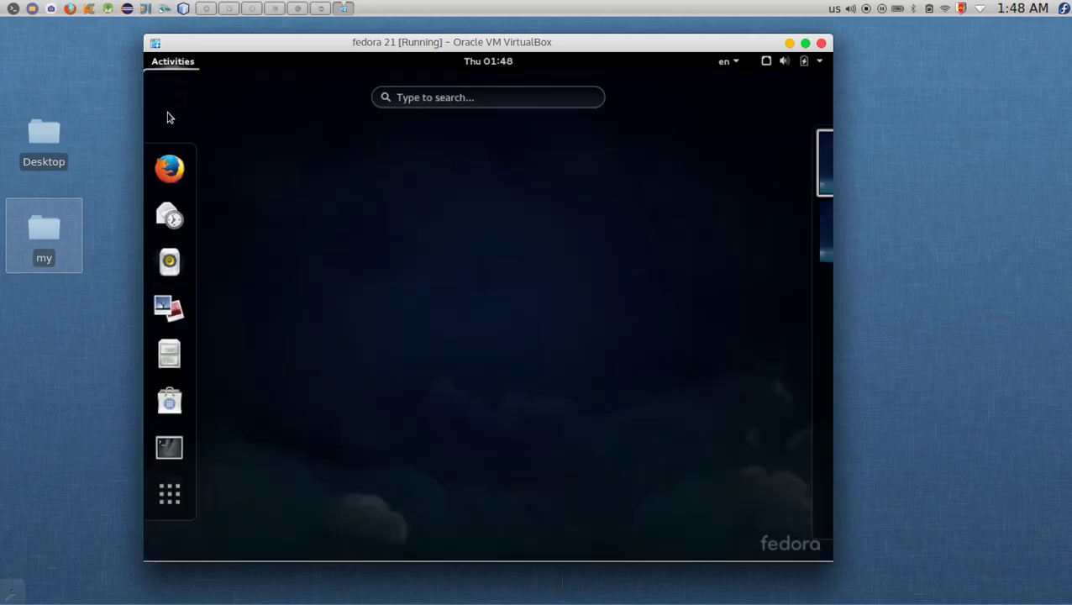
pyautogui.click(169, 171)
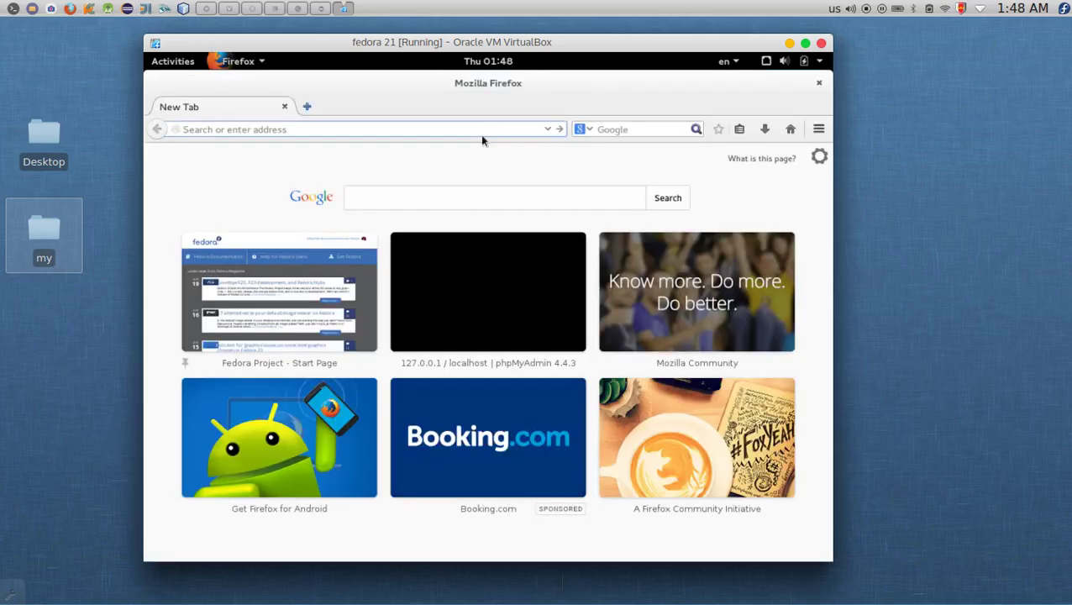
# Search Google for "oracle" and open the Java SE downloads page on Oracle's website.
pyautogui.click(601, 130)
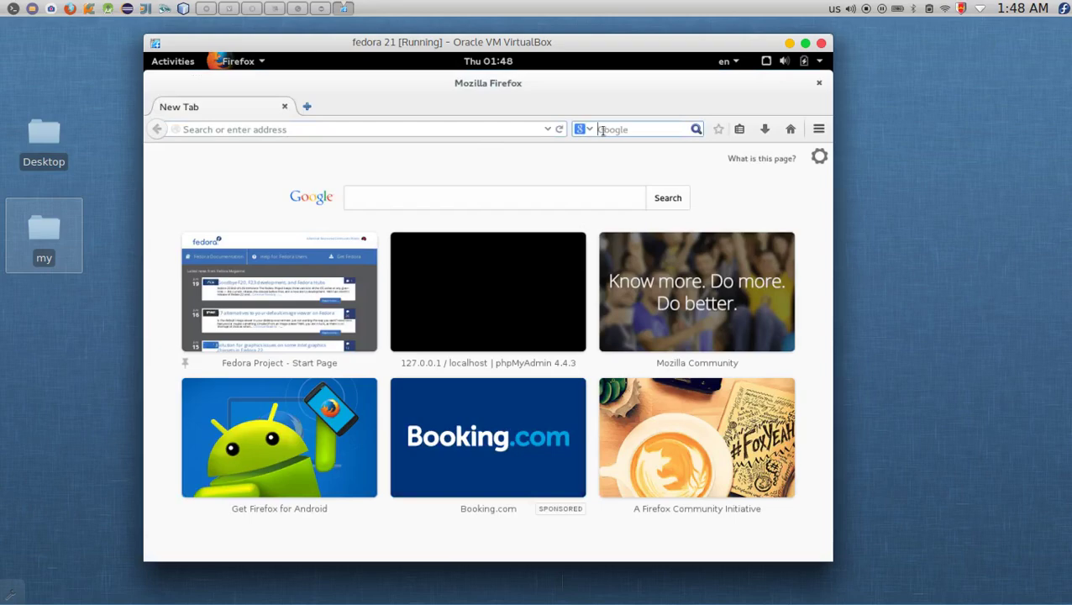
pyautogui.write('oracle')
pyautogui.press('Return')
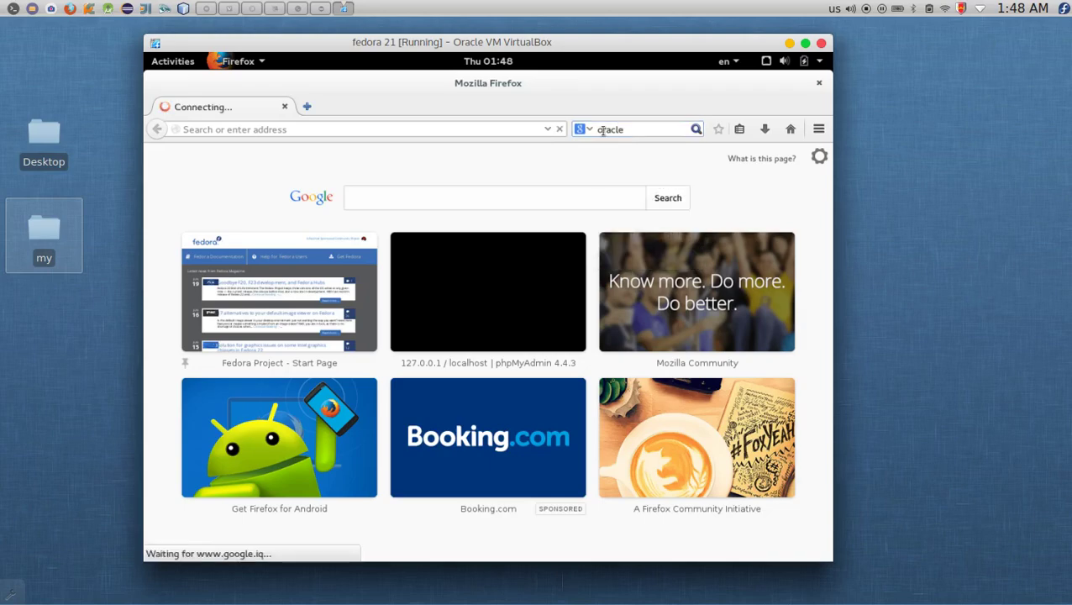
pyautogui.click(476, 278)
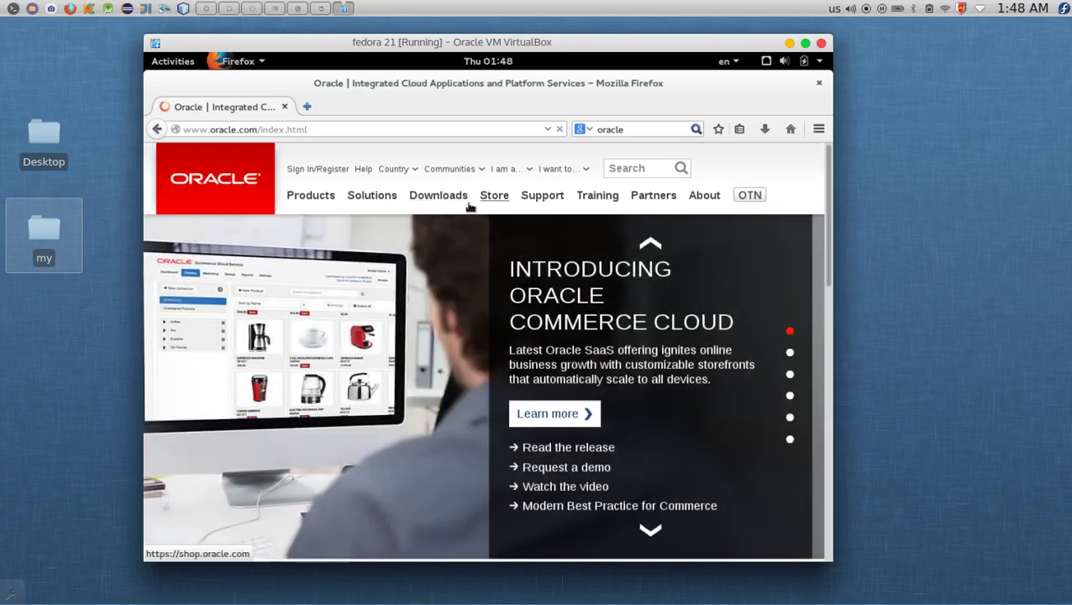
pyautogui.moveTo(449, 196)
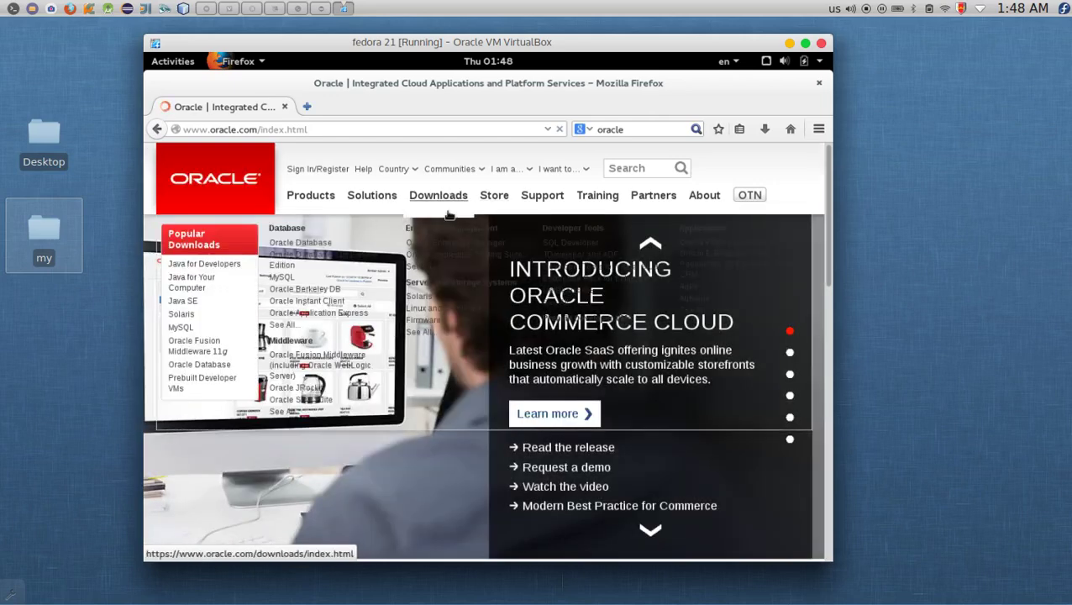
pyautogui.click(175, 302)
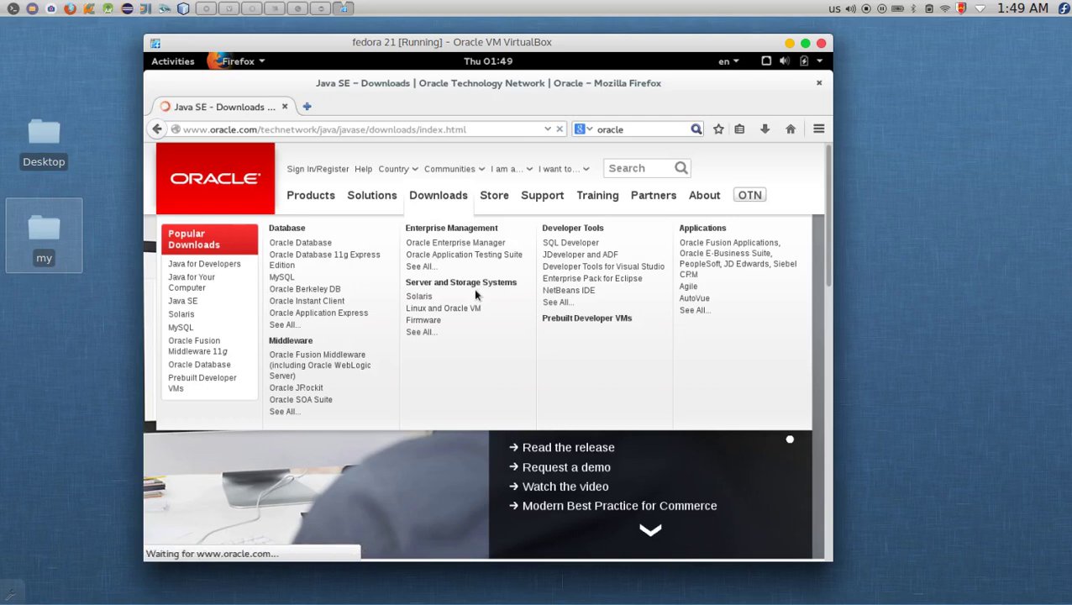
# Search Google for "eclipse" in a new tab and open the Eclipse Downloads page.
pyautogui.click(307, 106)
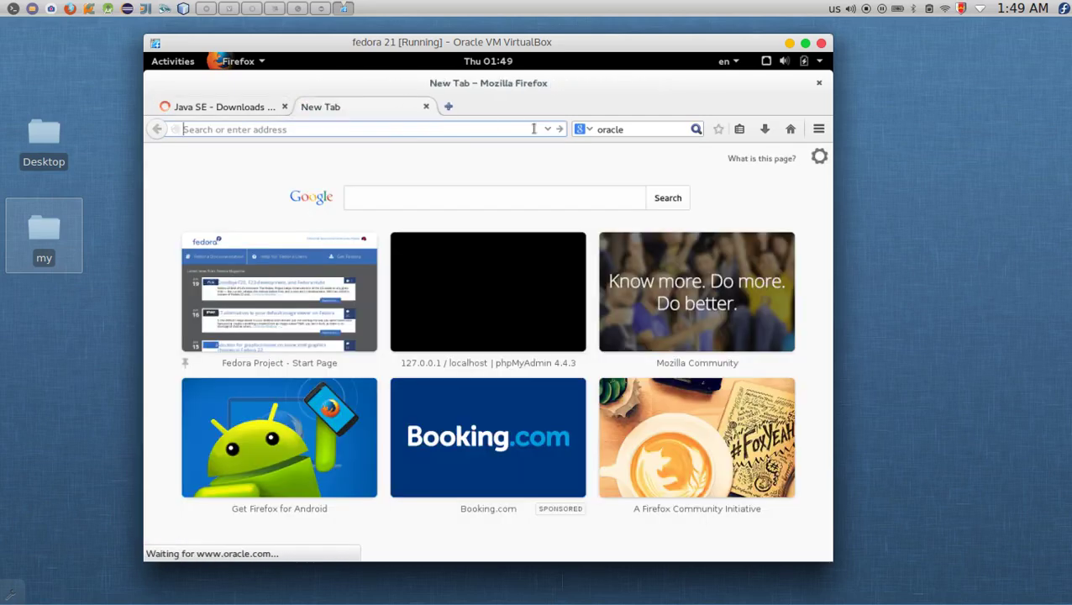
pyautogui.click(623, 126)
pyautogui.write('e')
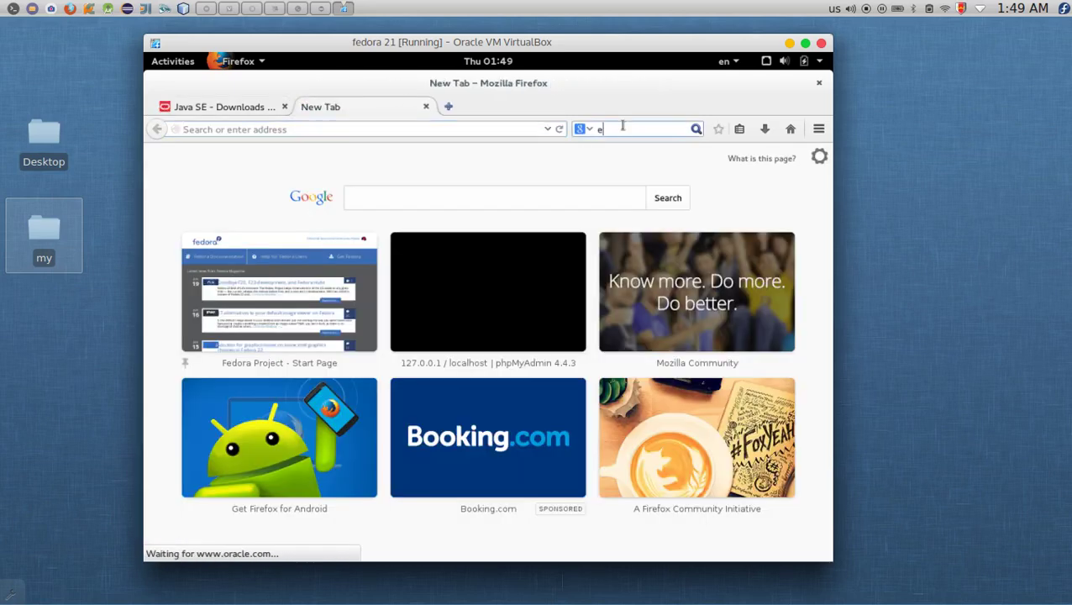
pyautogui.write('clipse')
pyautogui.press('Return')
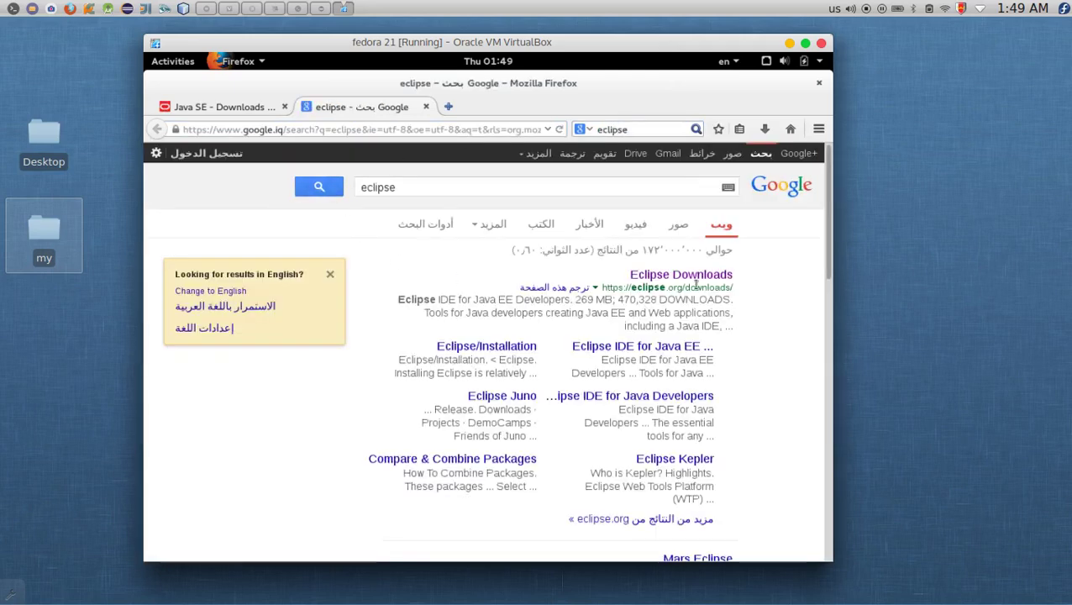
pyautogui.click(681, 275)
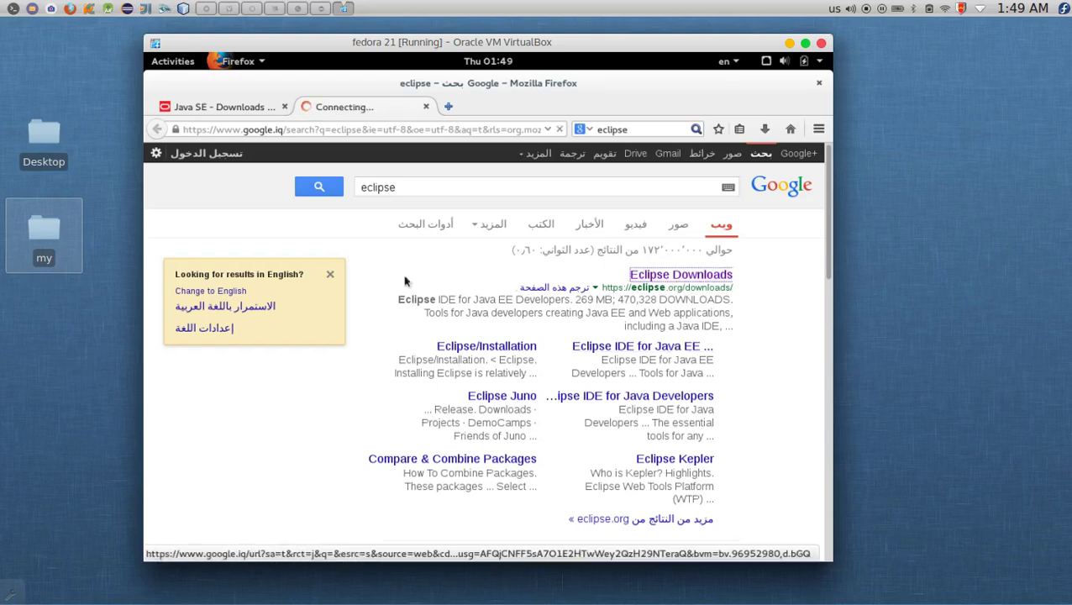
# Open the Java Platform (JDK) 8u45 download page and accept its license agreement.
pyautogui.click(223, 108)
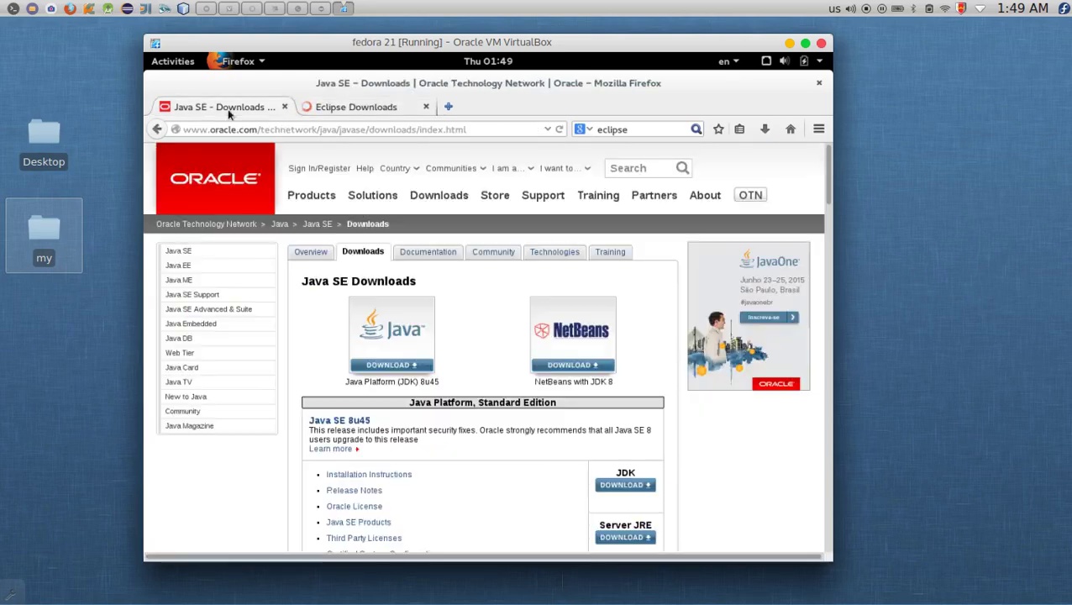
pyautogui.click(390, 380)
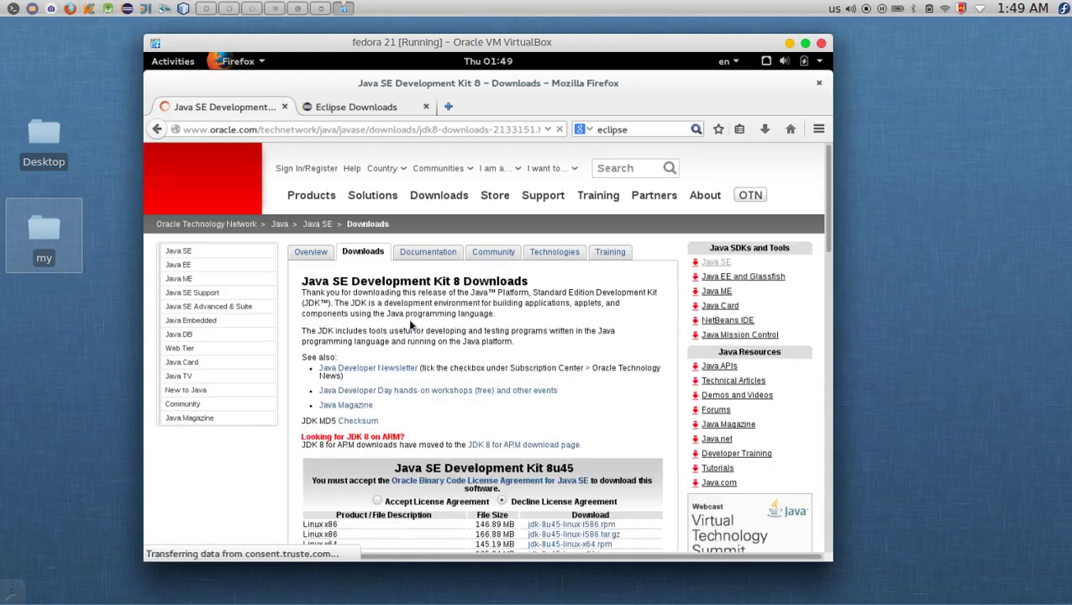
pyautogui.scroll(-3, 411, 324)
pyautogui.click(377, 387)
pyautogui.scroll(-1, 337, 380)
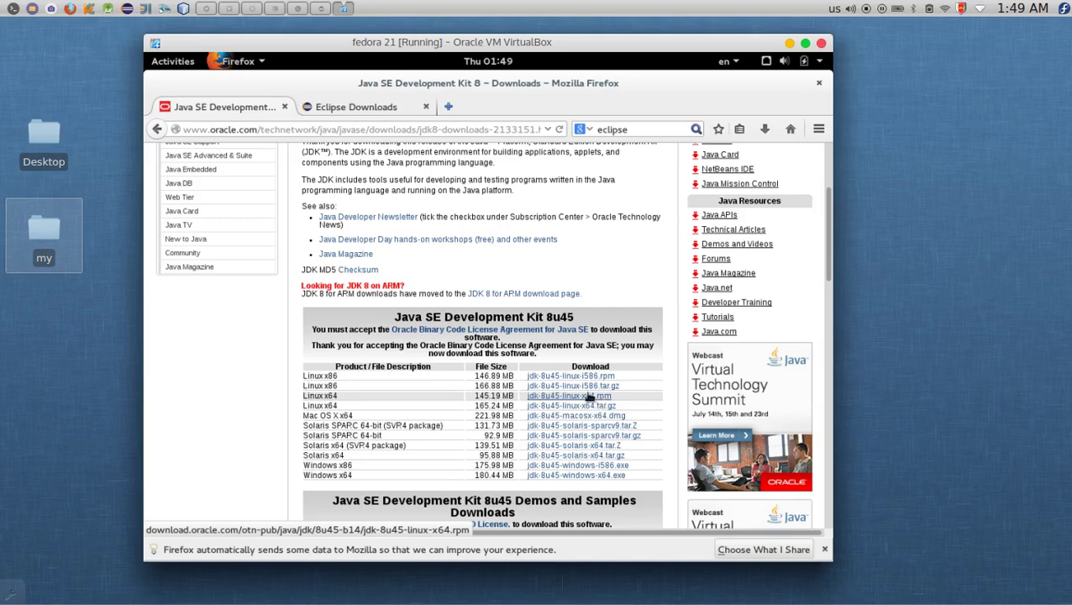
# Request the 32-bit Linux download of Eclipse IDE for Java EE Developers, and cancel saving the archive.
pyautogui.click(378, 111)
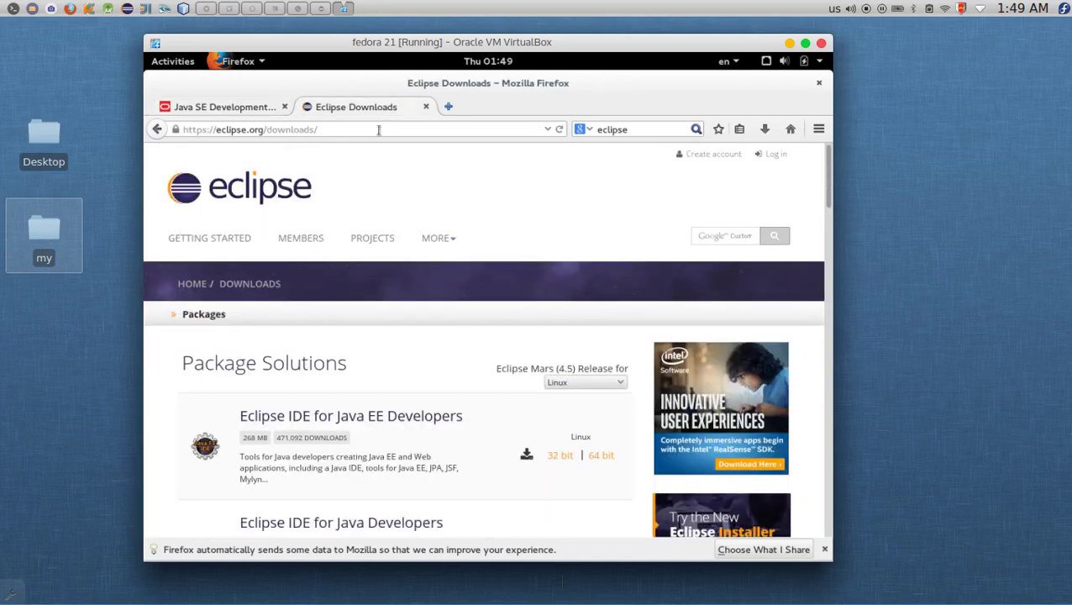
pyautogui.scroll(-2, 375, 370)
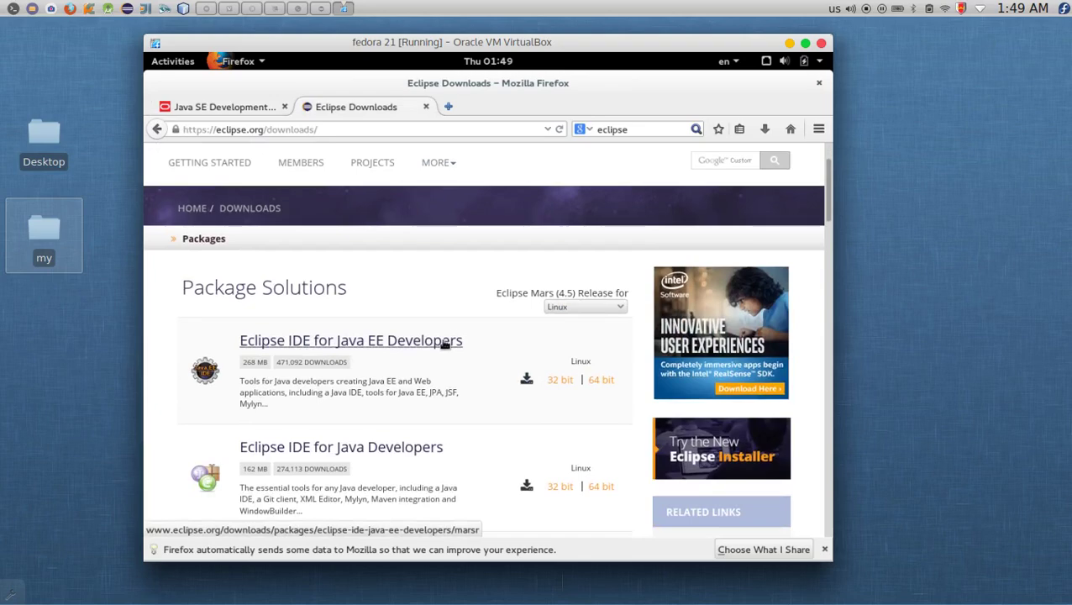
pyautogui.click(560, 380)
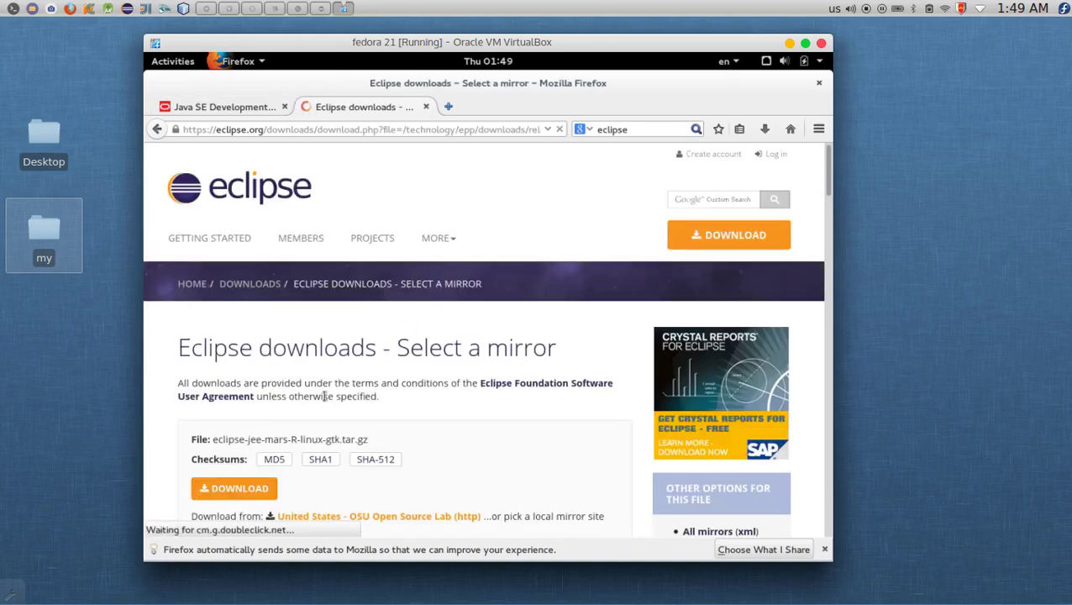
pyautogui.scroll(-2, 252, 395)
pyautogui.click(249, 412)
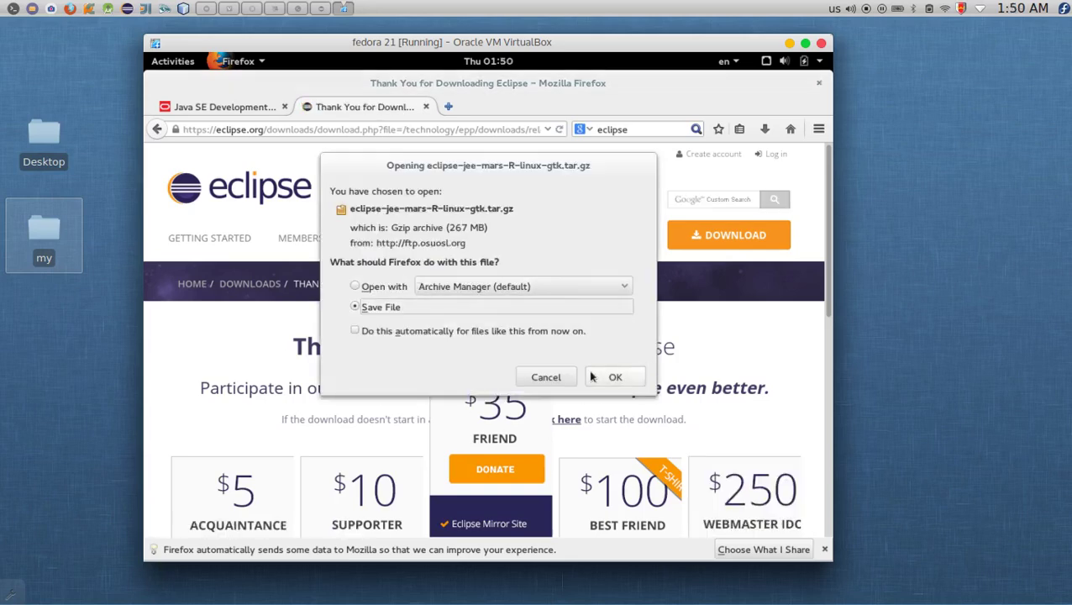
pyautogui.click(561, 379)
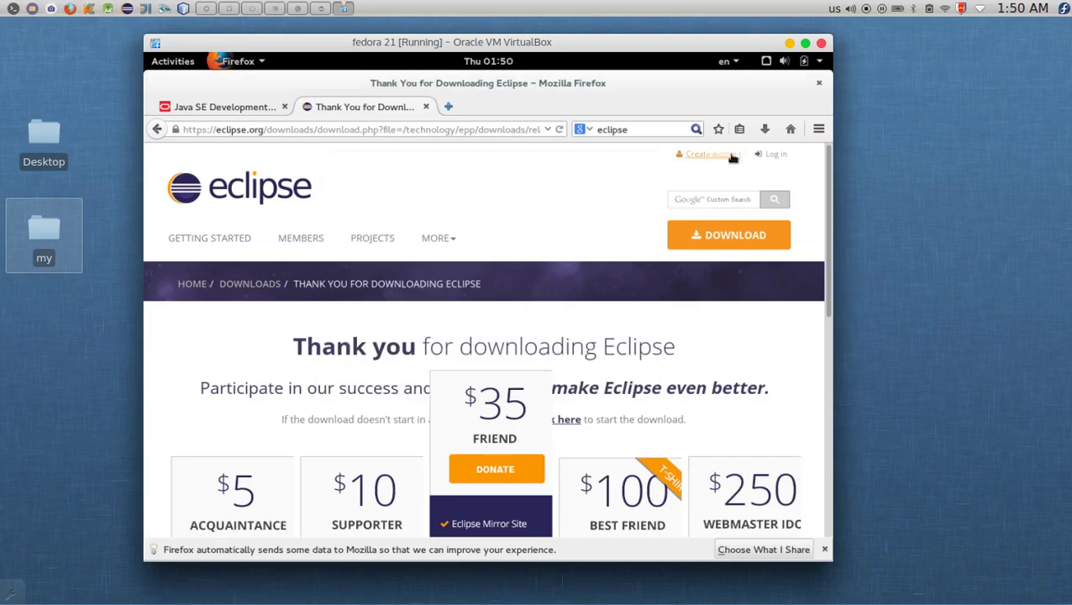
# Close Firefox with both tabs and open the Downloads folder in Files.
pyautogui.click(819, 84)
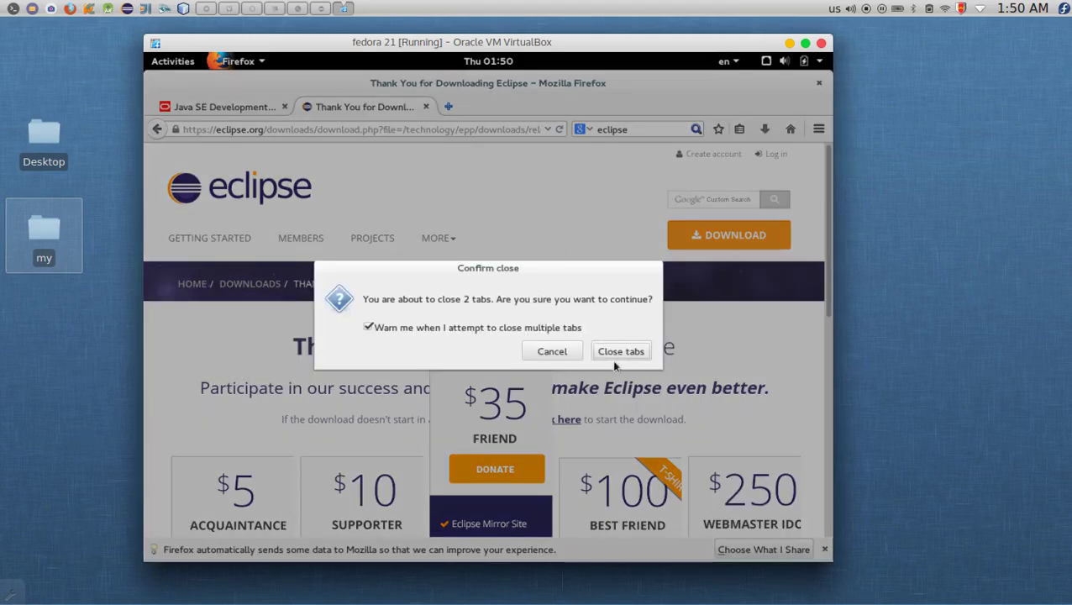
pyautogui.click(610, 352)
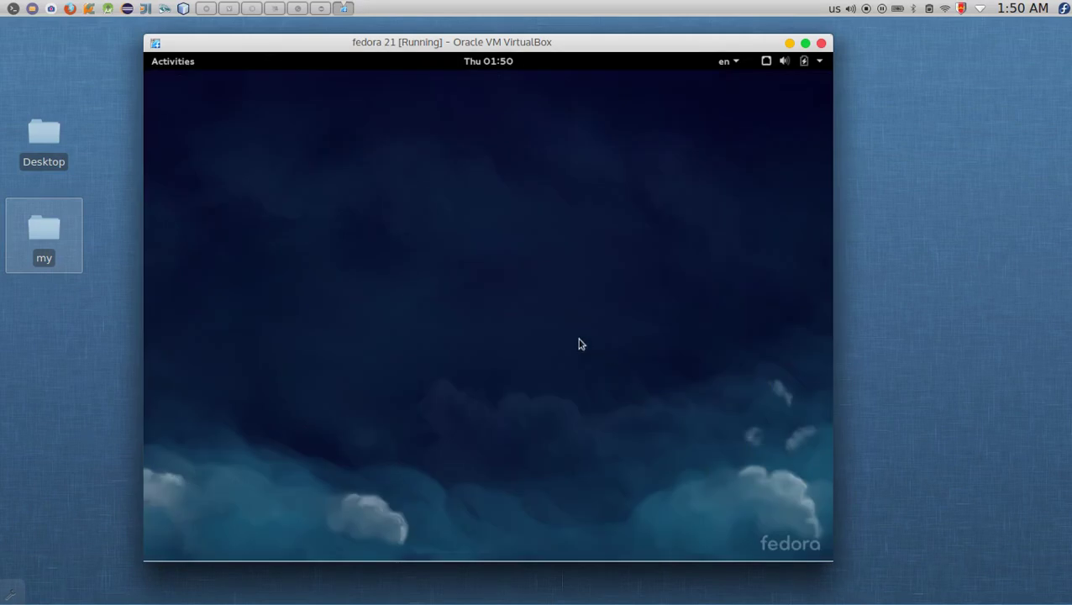
pyautogui.click(180, 63)
pyautogui.click(171, 374)
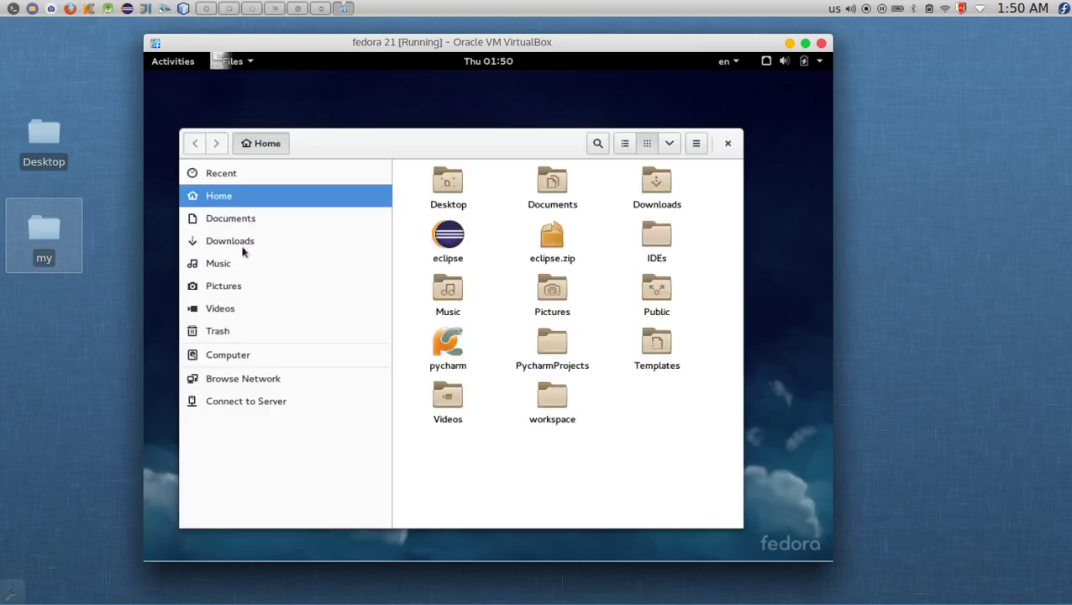
pyautogui.click(243, 246)
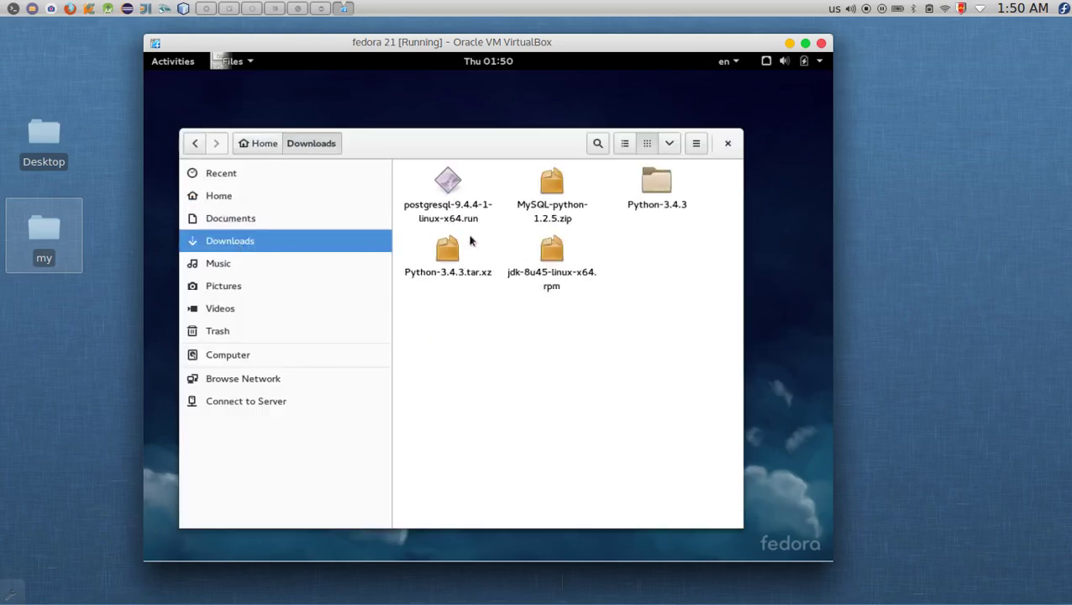
# Examine the alternative opening applications and the permissions of jdk-8u45-linux-x64.rpm.
pyautogui.click(529, 276)
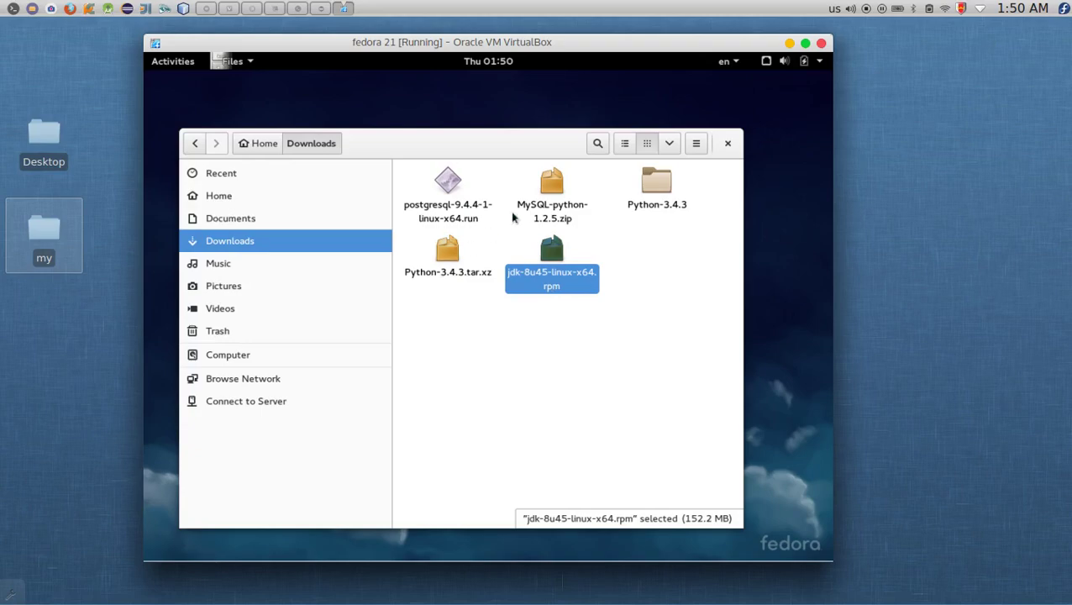
pyautogui.rightClick(562, 287)
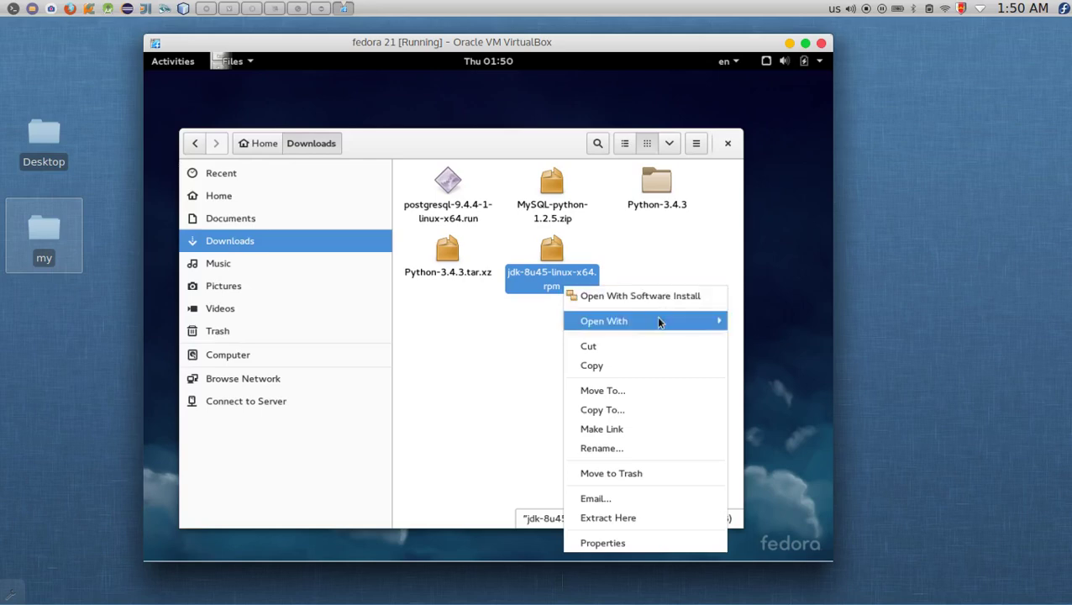
pyautogui.moveTo(659, 322)
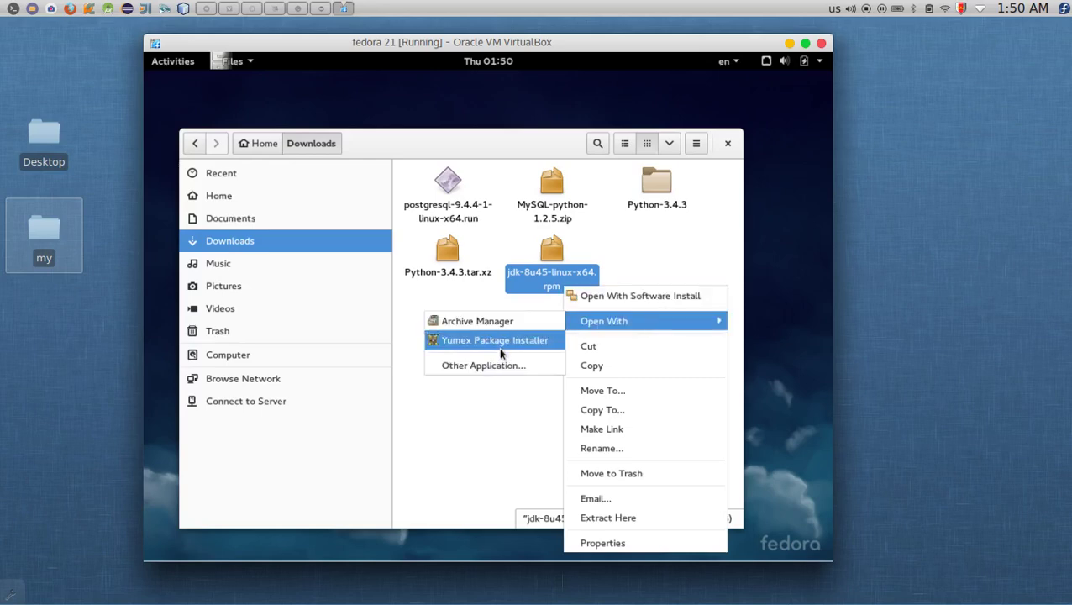
pyautogui.click(635, 544)
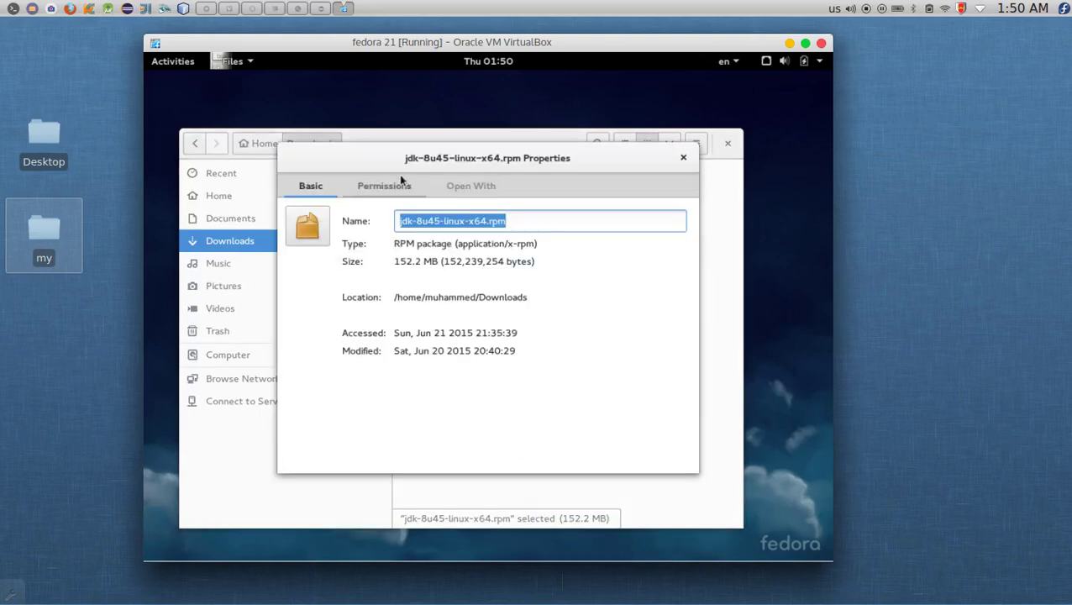
pyautogui.click(401, 186)
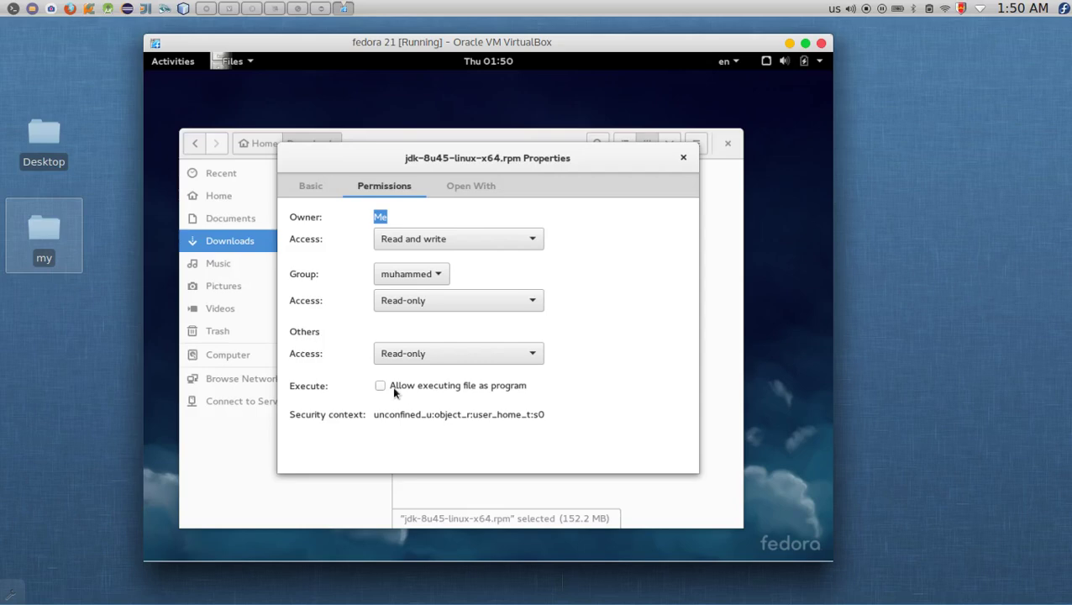
pyautogui.click(684, 158)
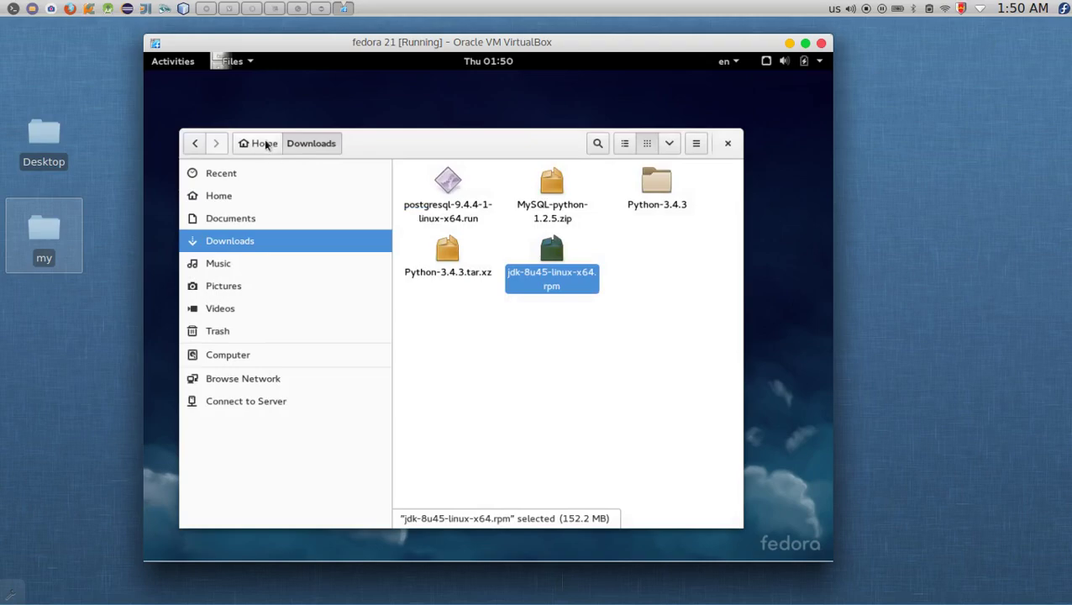
# Examine eclipse.zip in the home folder and the icon.xpm and eclipse executable inside the IDEs/eclipse folder.
pyautogui.click(221, 195)
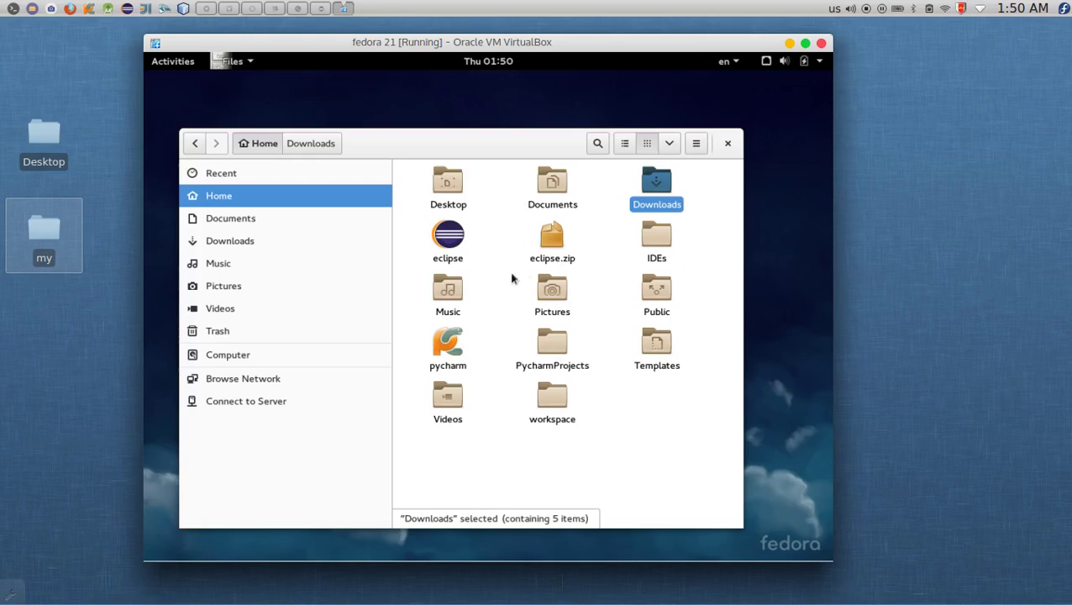
pyautogui.click(544, 254)
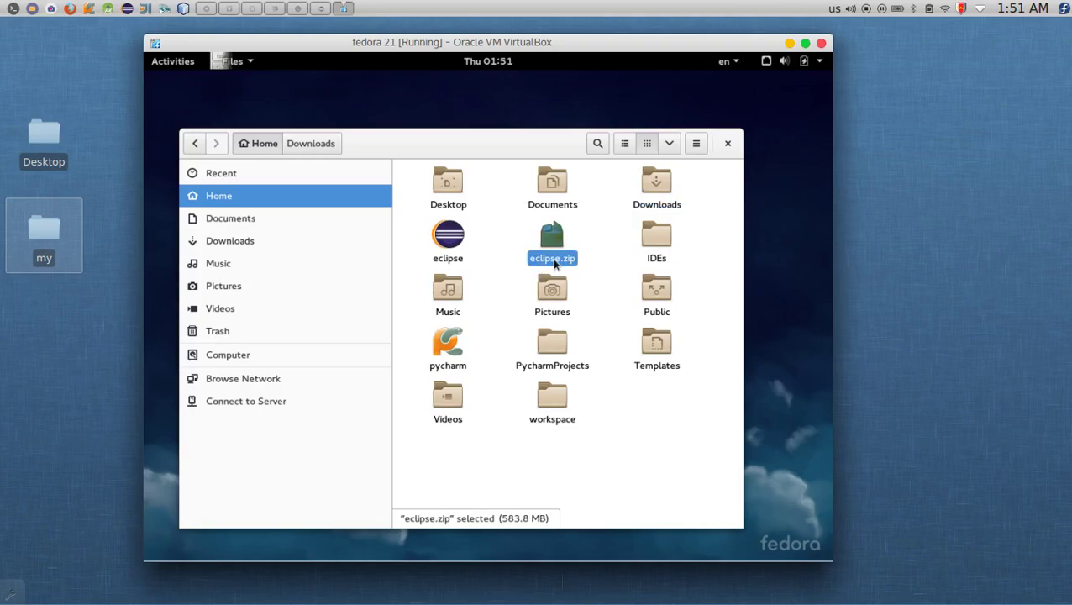
pyautogui.doubleClick(655, 240)
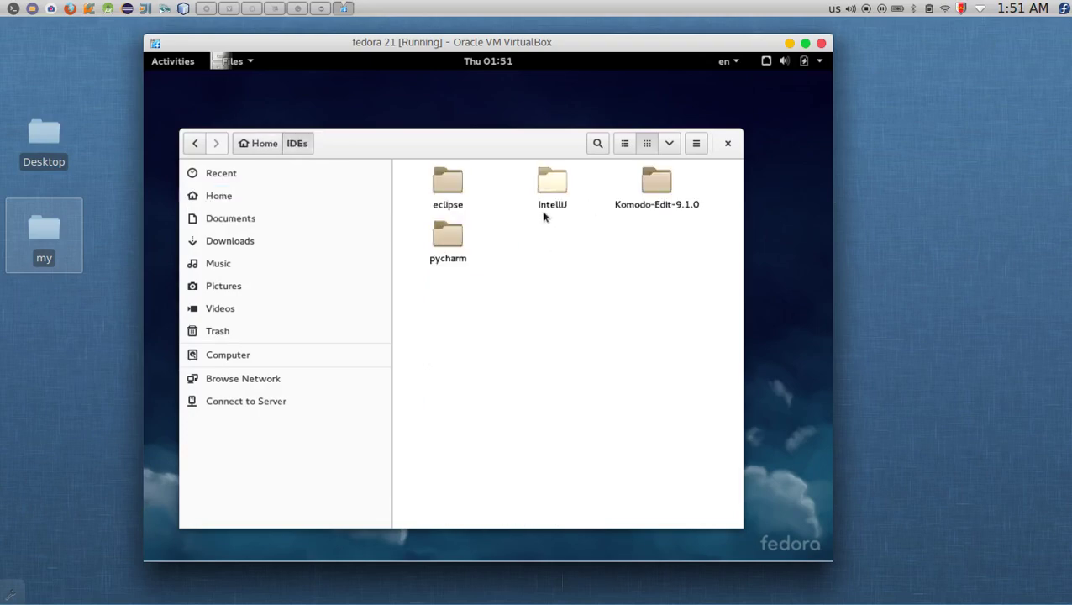
pyautogui.click(443, 204)
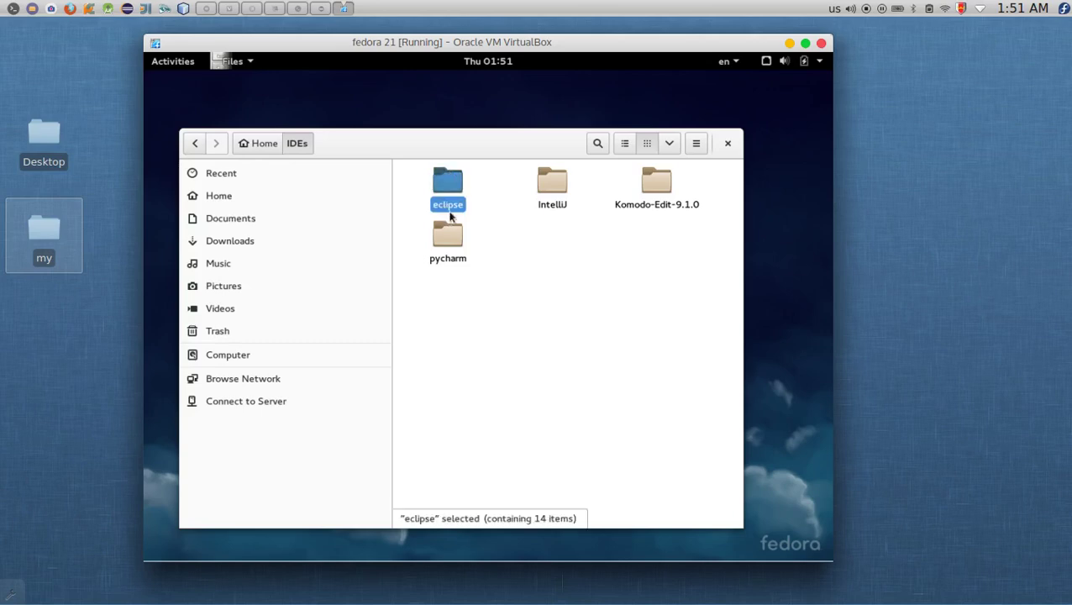
pyautogui.doubleClick(449, 210)
pyautogui.click(458, 378)
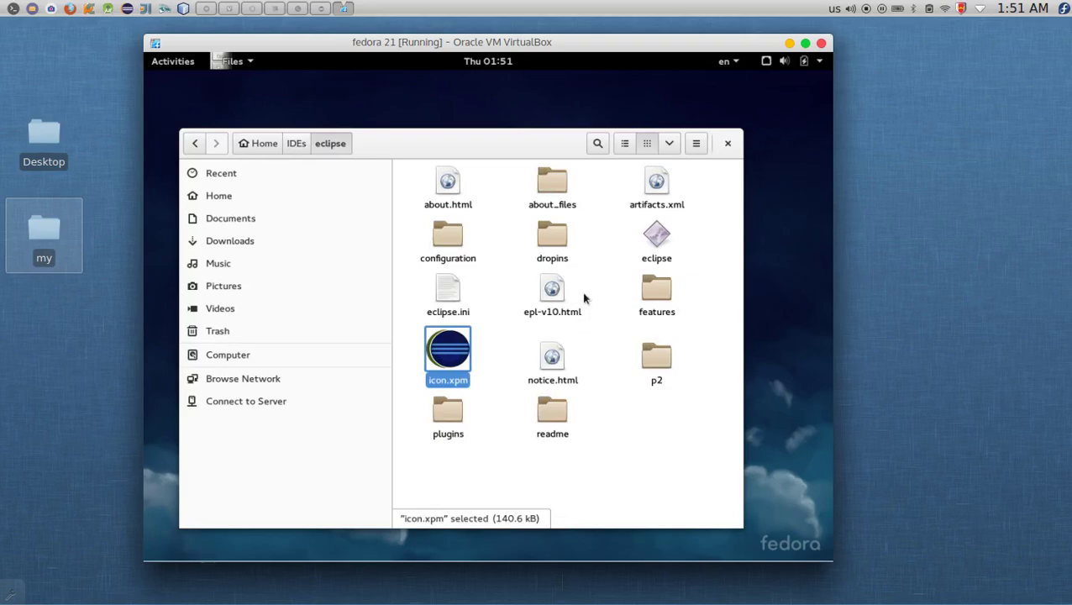
pyautogui.rightClick(641, 253)
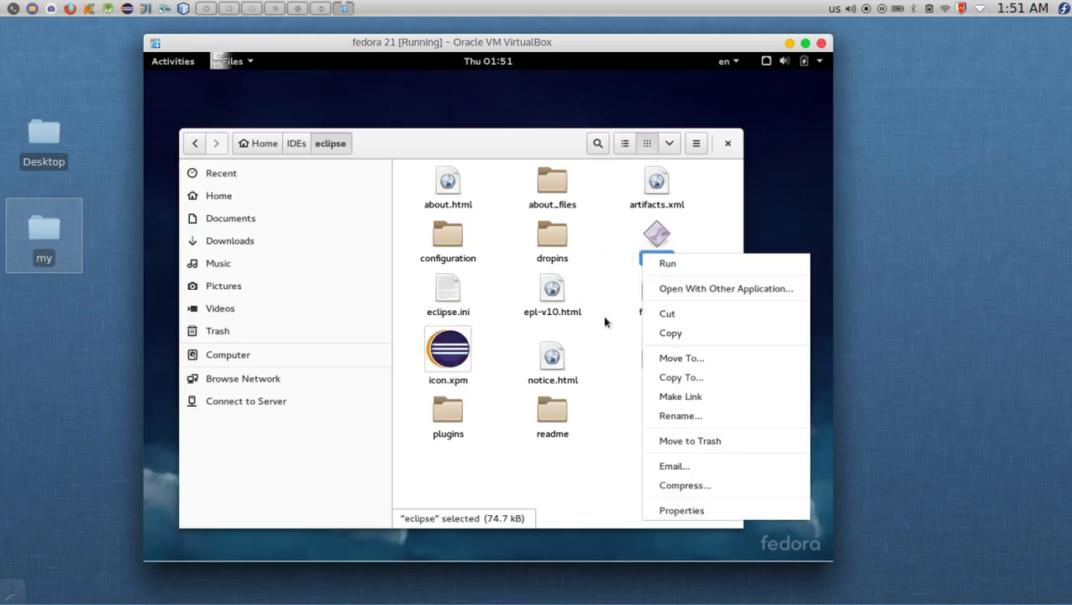
pyautogui.click(609, 349)
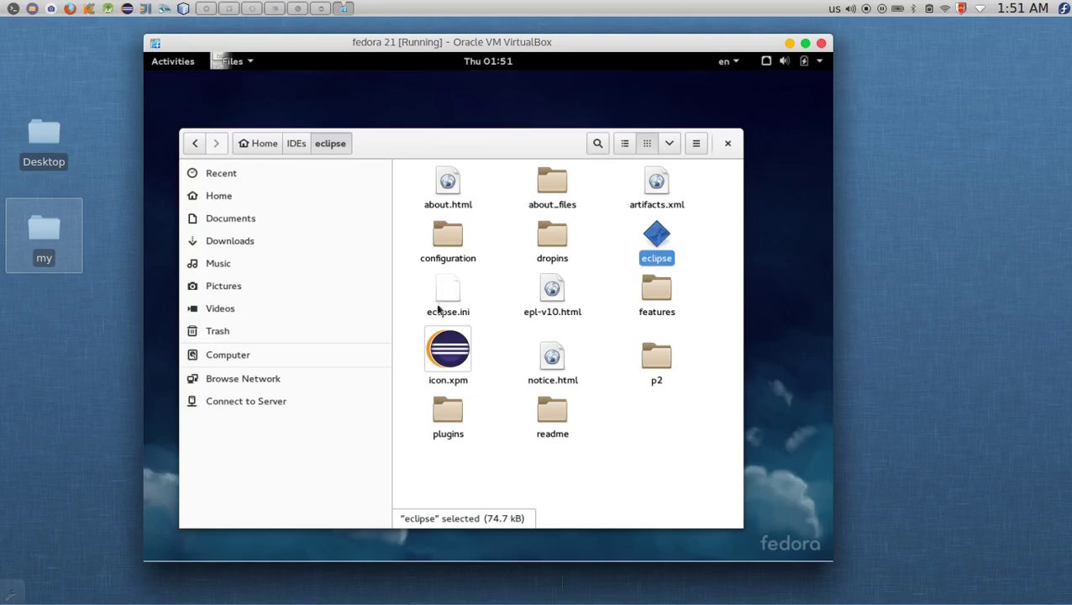
# Return to the home folder and inspect the permissions of the eclipse launcher in its properties.
pyautogui.click(307, 145)
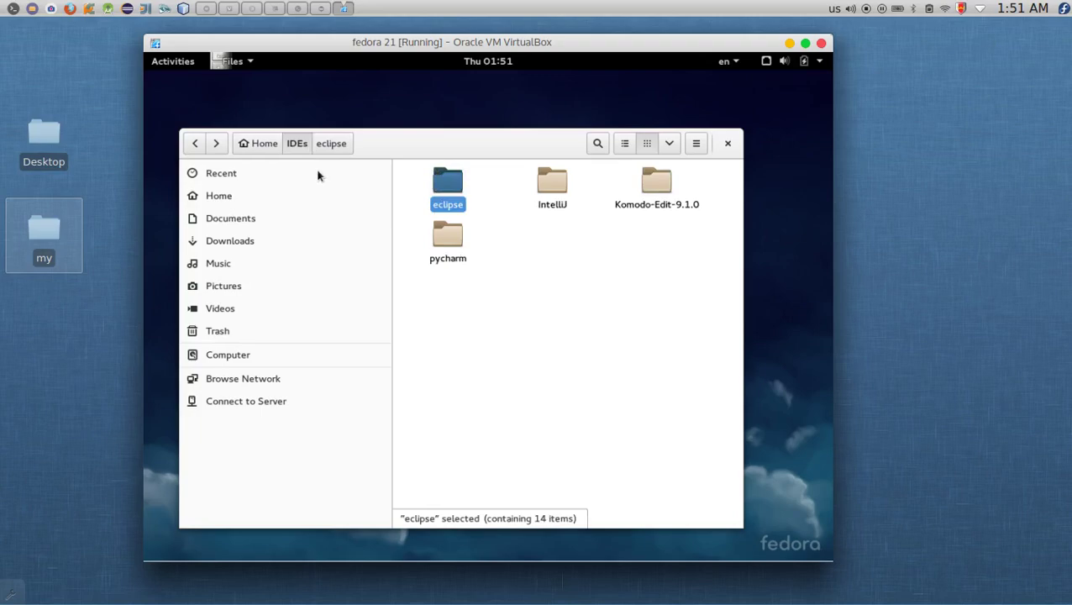
pyautogui.click(278, 144)
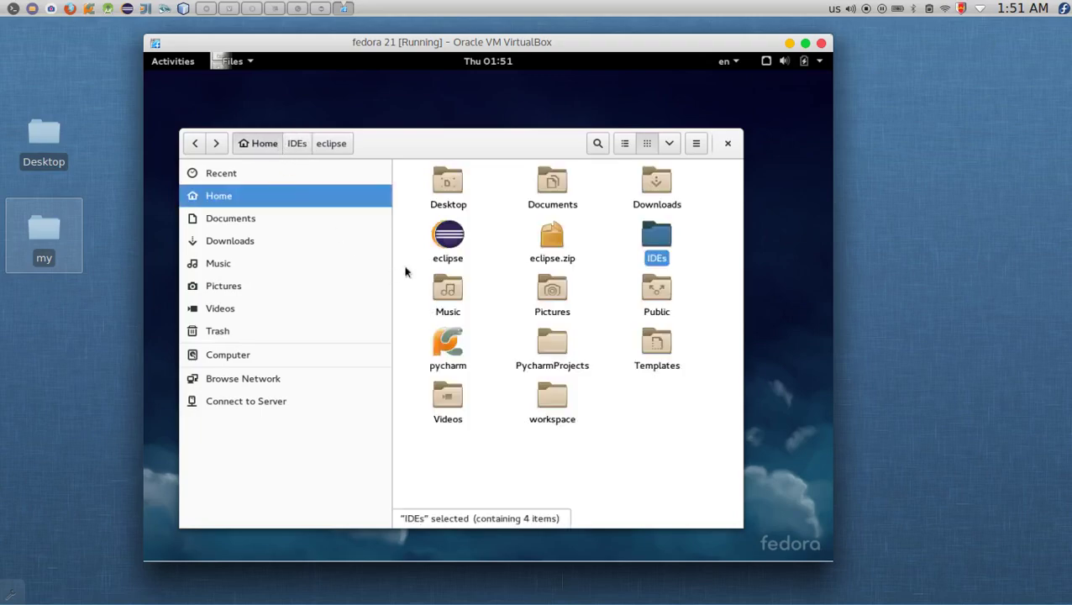
pyautogui.rightClick(443, 237)
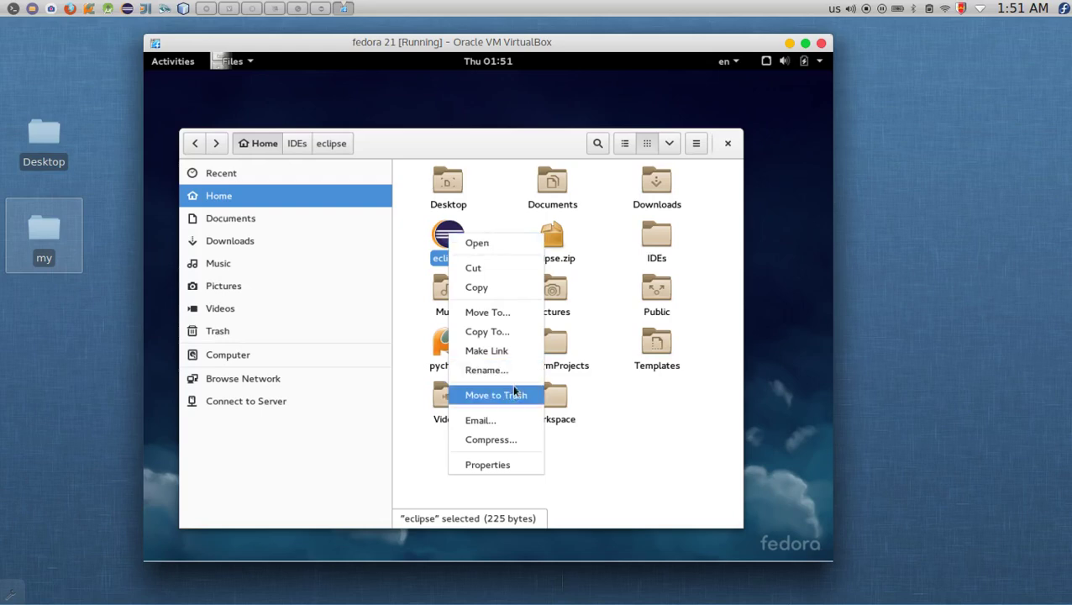
pyautogui.click(500, 464)
pyautogui.click(456, 196)
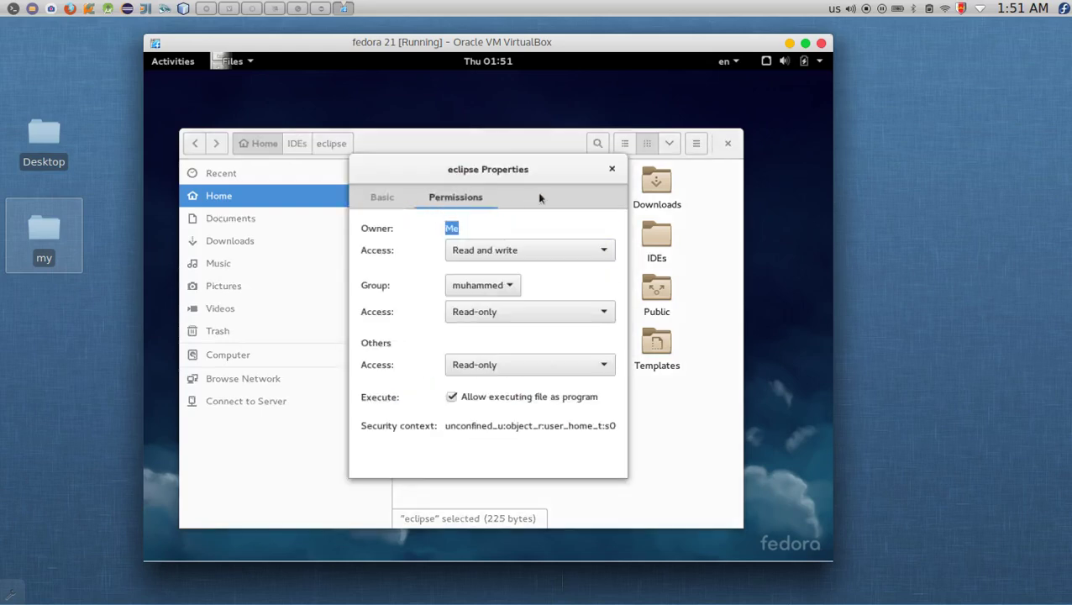
pyautogui.click(611, 170)
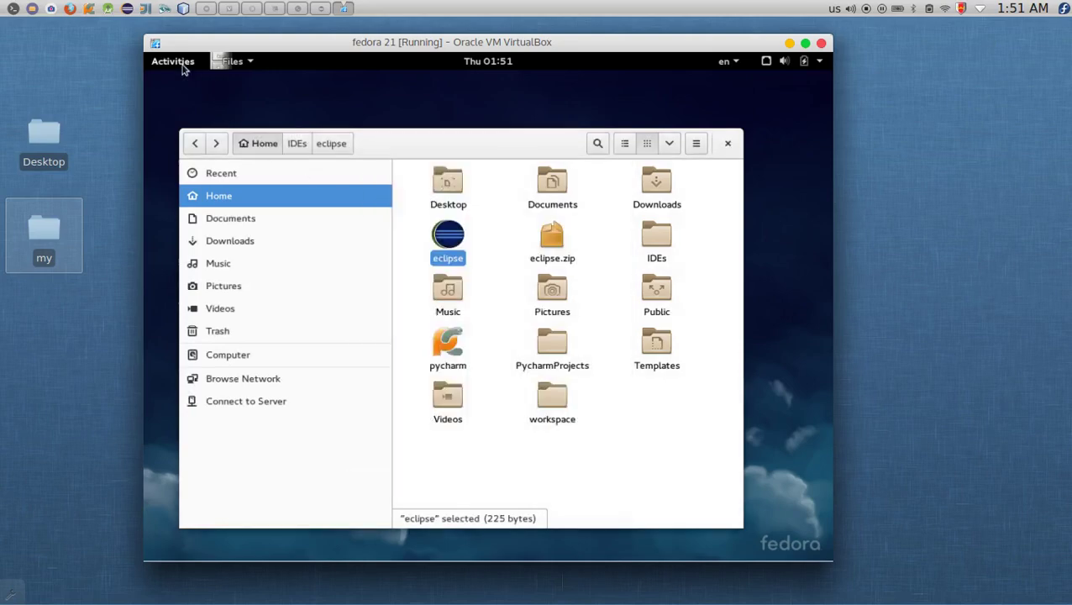
# Launch gedit and open the home folder's eclipse launcher in it, with its window placed so the full text is readable.
pyautogui.click(182, 67)
pyautogui.write('gedit')
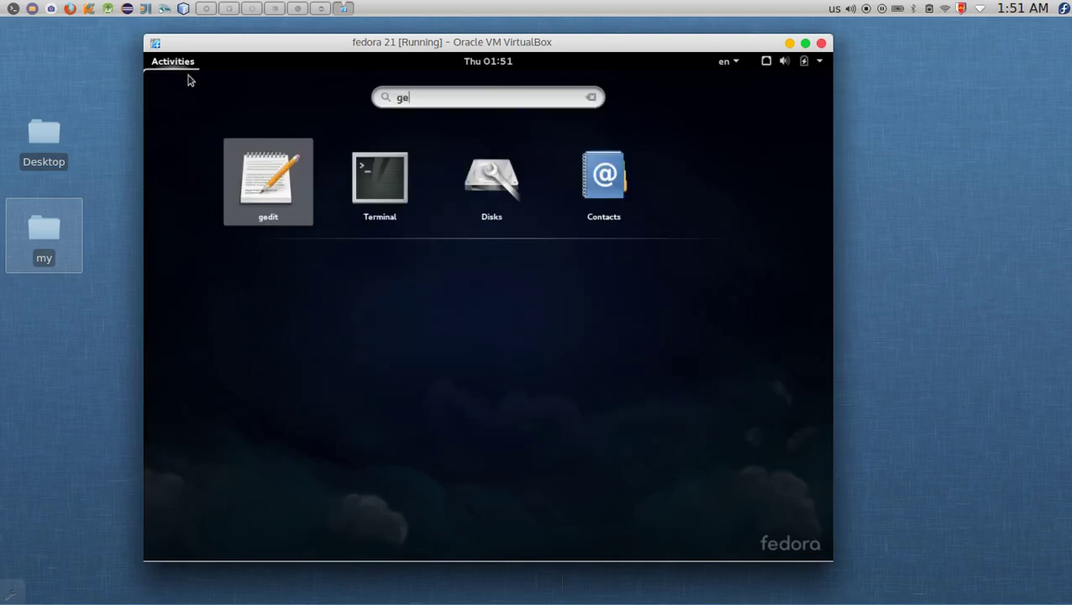
pyautogui.press('Return')
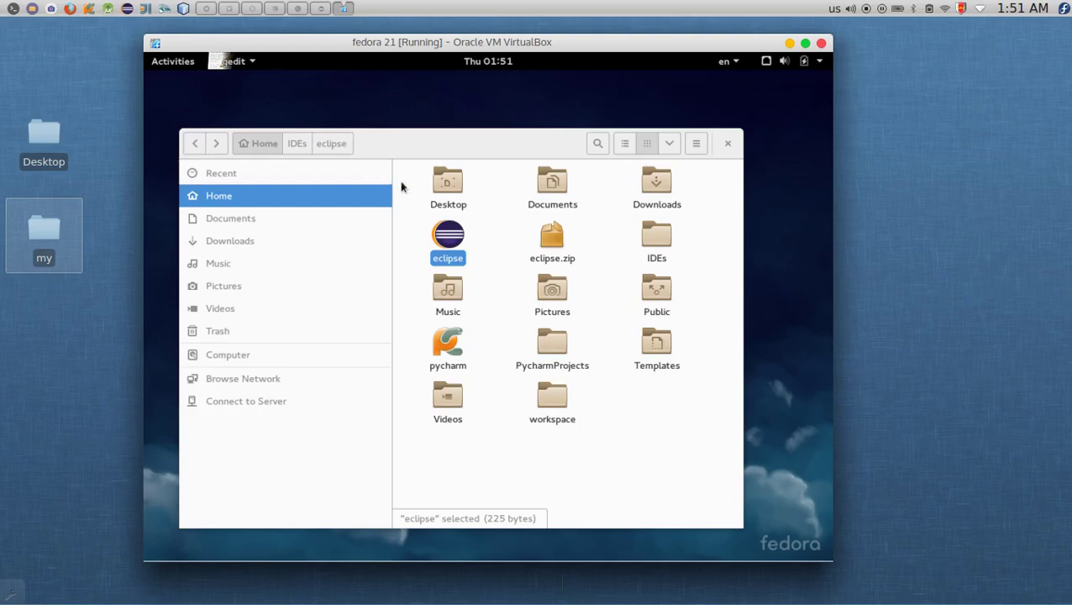
pyautogui.moveTo(369, 74); pyautogui.dragTo(674, 91)
pyautogui.click(454, 237)
pyautogui.moveTo(453, 237); pyautogui.dragTo(775, 176)
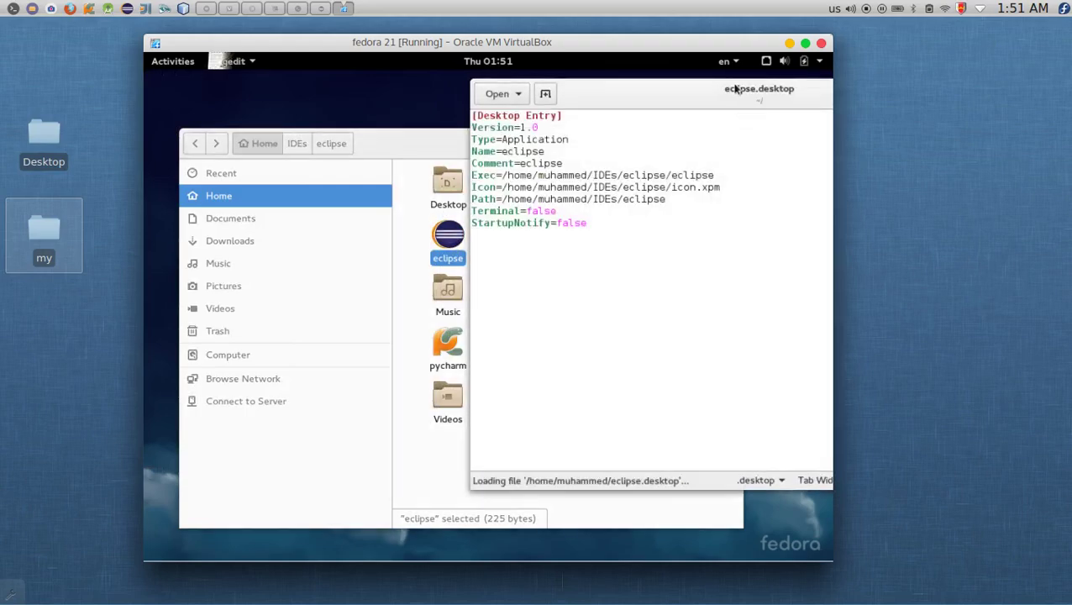
pyautogui.click(775, 176)
pyautogui.moveTo(237, 137); pyautogui.dragTo(209, 114)
pyautogui.click(332, 245)
pyautogui.click(233, 140)
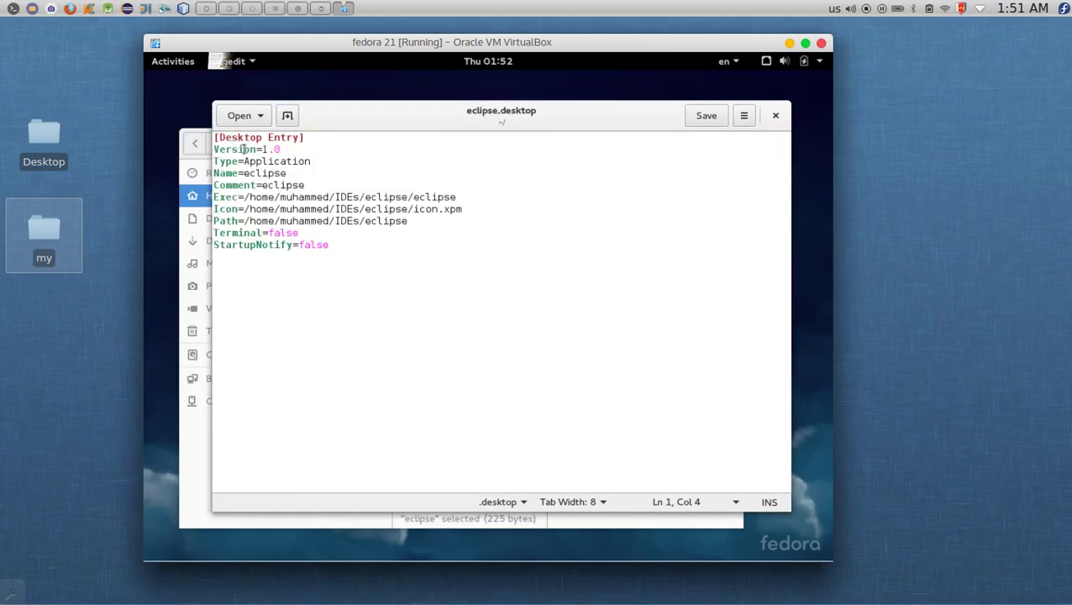
# Review the Save As file name for eclipse.desktop, cancel the dialog, and close gedit.
pyautogui.click(744, 115)
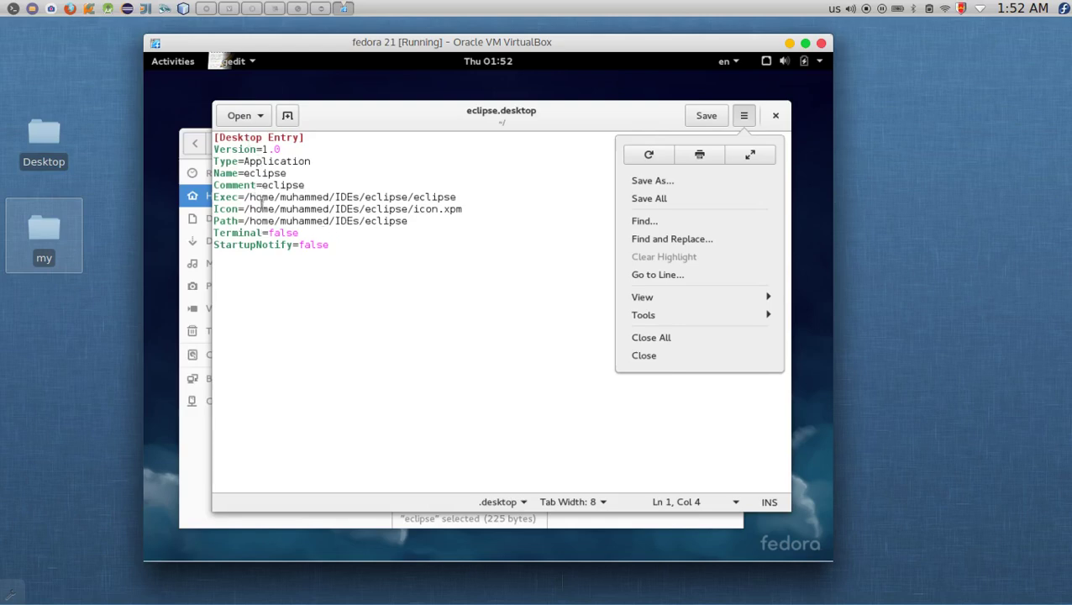
pyautogui.click(252, 197)
pyautogui.click(256, 209)
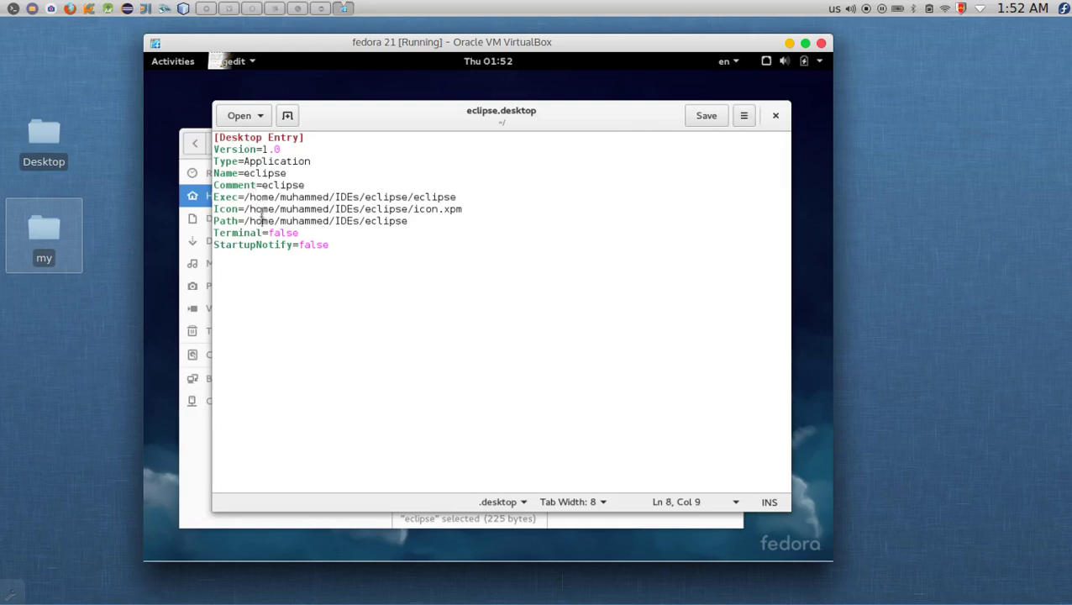
pyautogui.click(744, 120)
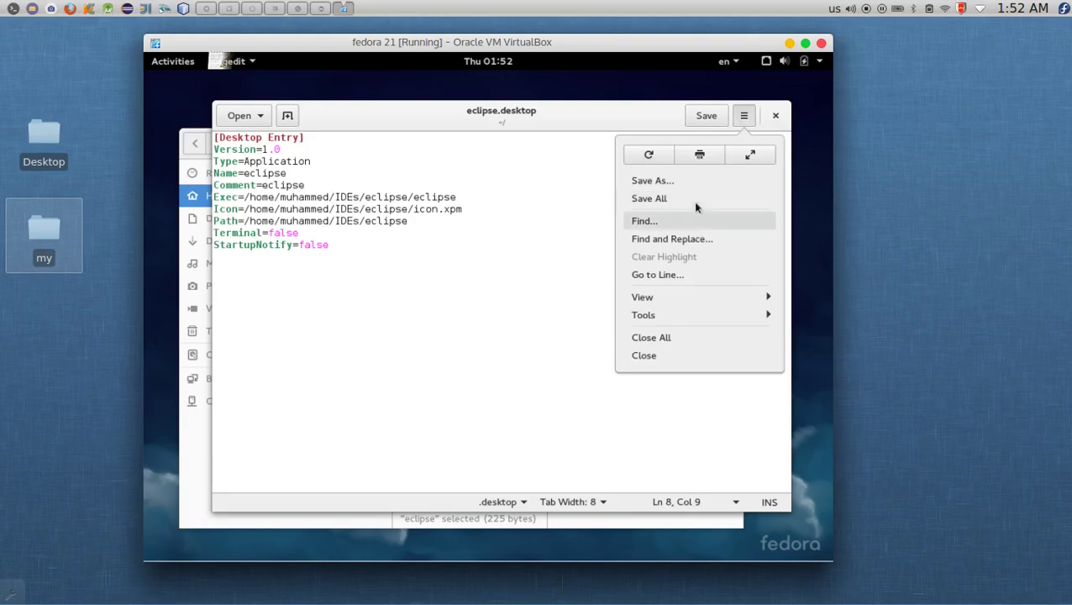
pyautogui.click(643, 181)
pyautogui.press('End')
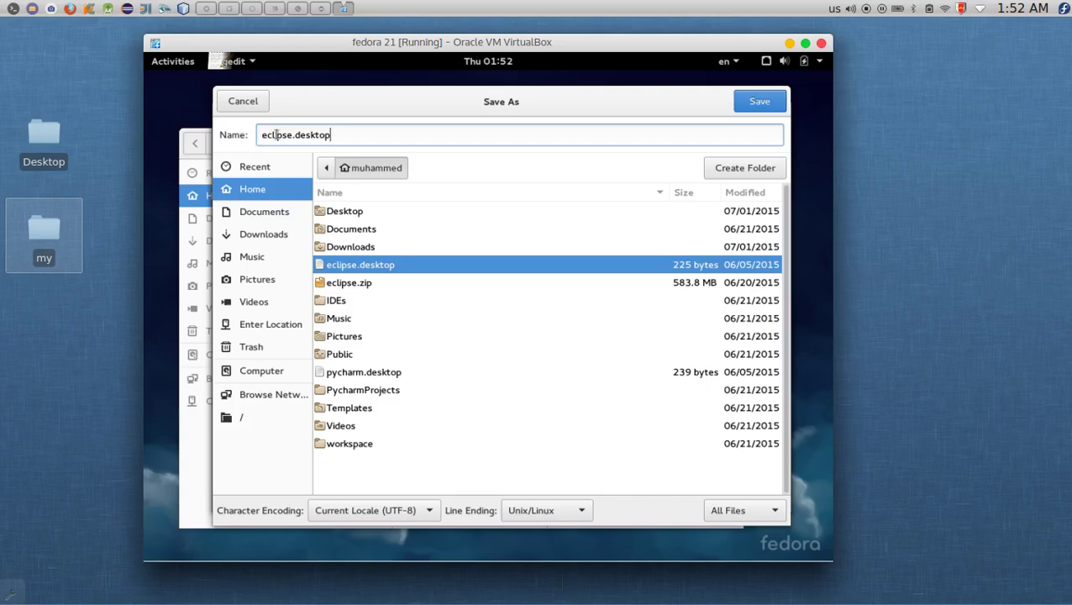
pyautogui.doubleClick(307, 134)
pyautogui.click(257, 105)
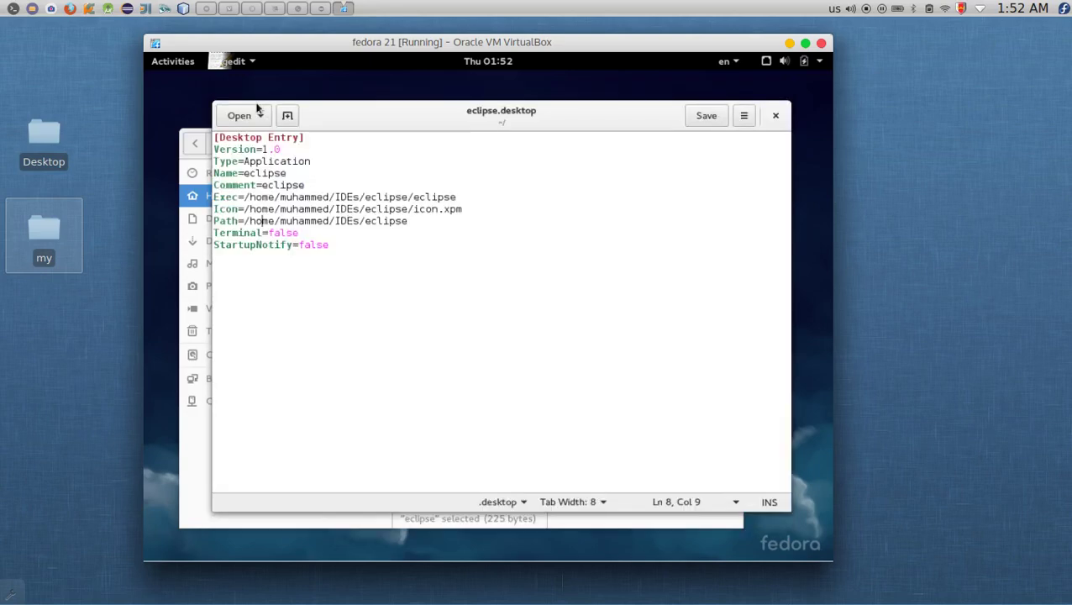
pyautogui.click(777, 116)
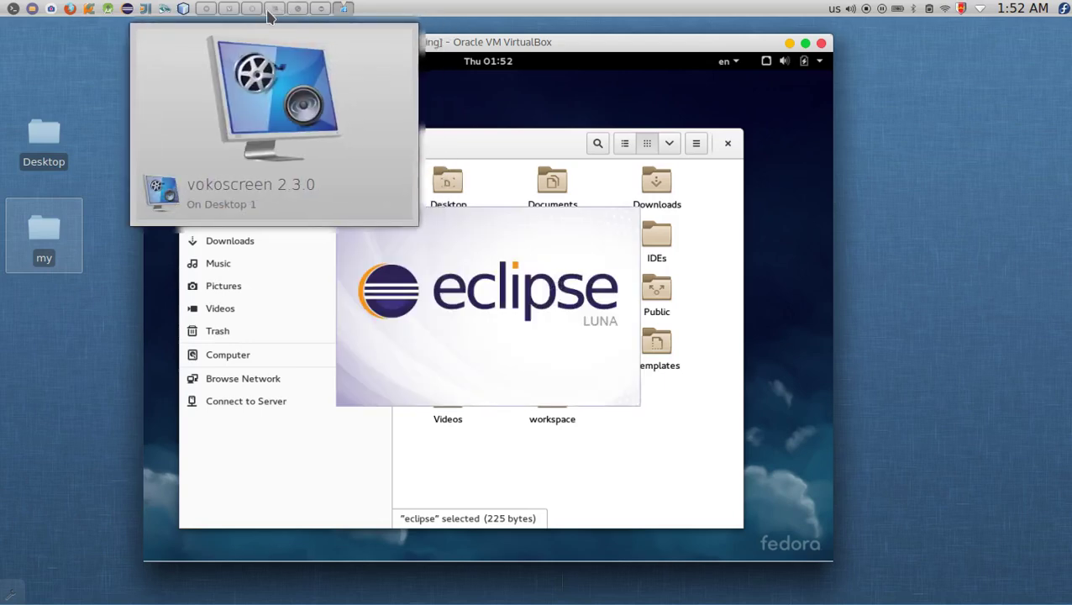
# Switch to eclipse.desktop in Pluma and examine the Desktop Entry header and the Version, Type, Name and Comment lines.
pyautogui.click(255, 15)
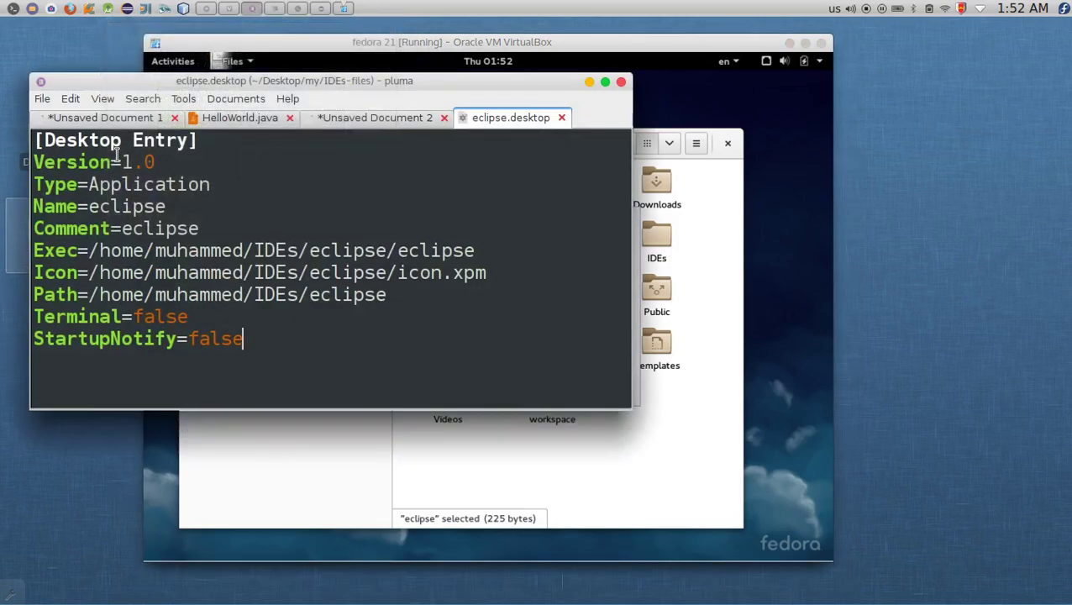
pyautogui.doubleClick(110, 140)
pyautogui.moveTo(40, 140); pyautogui.dragTo(186, 140)
pyautogui.doubleClick(81, 161)
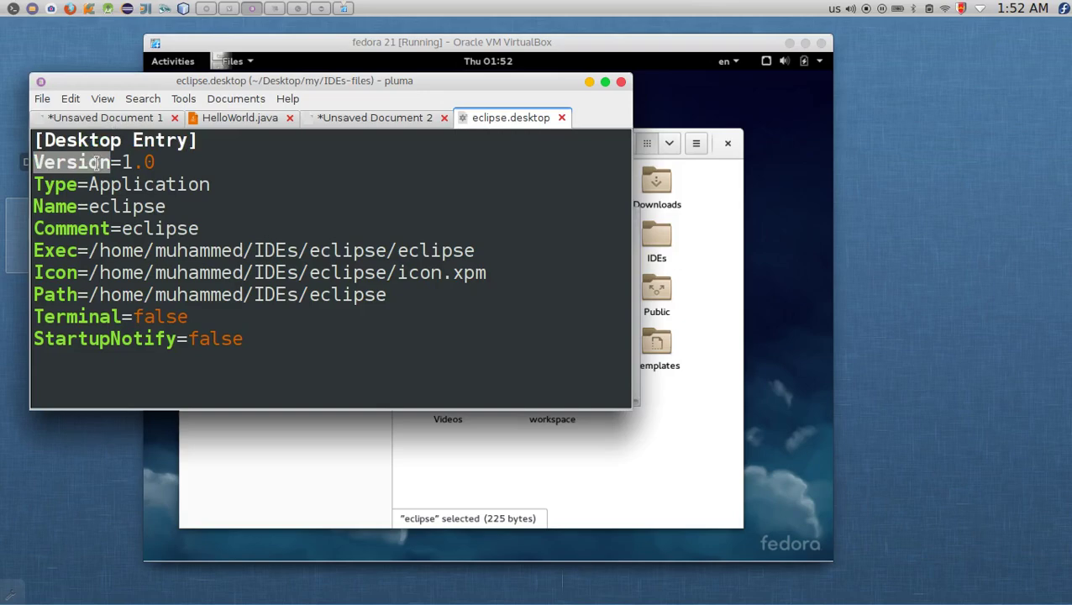
pyautogui.click(152, 162)
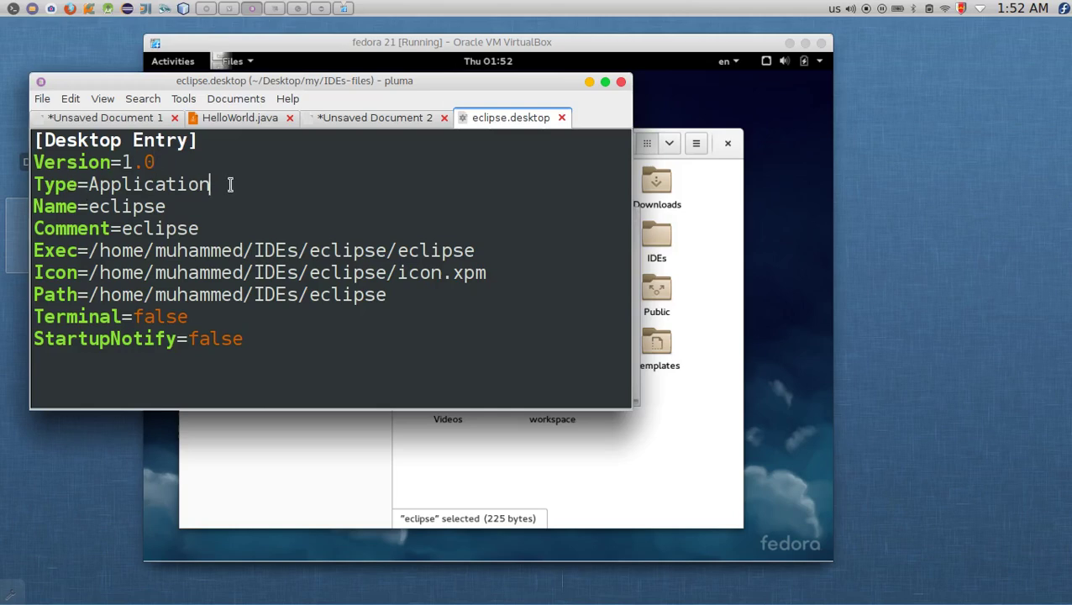
pyautogui.click(183, 207)
pyautogui.click(210, 225)
# Examine the parts of the Exec path in eclipse.desktop, from the home directory to the eclipse executable.
pyautogui.moveTo(32, 252); pyautogui.dragTo(479, 240)
pyautogui.click(218, 249)
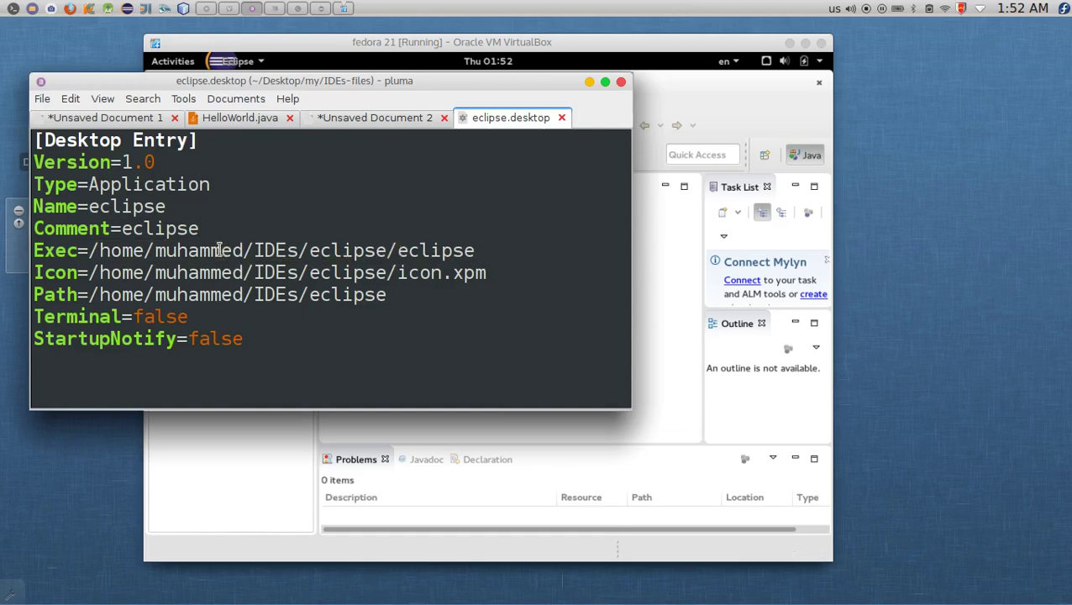
pyautogui.doubleClick(133, 250)
pyautogui.click(188, 250)
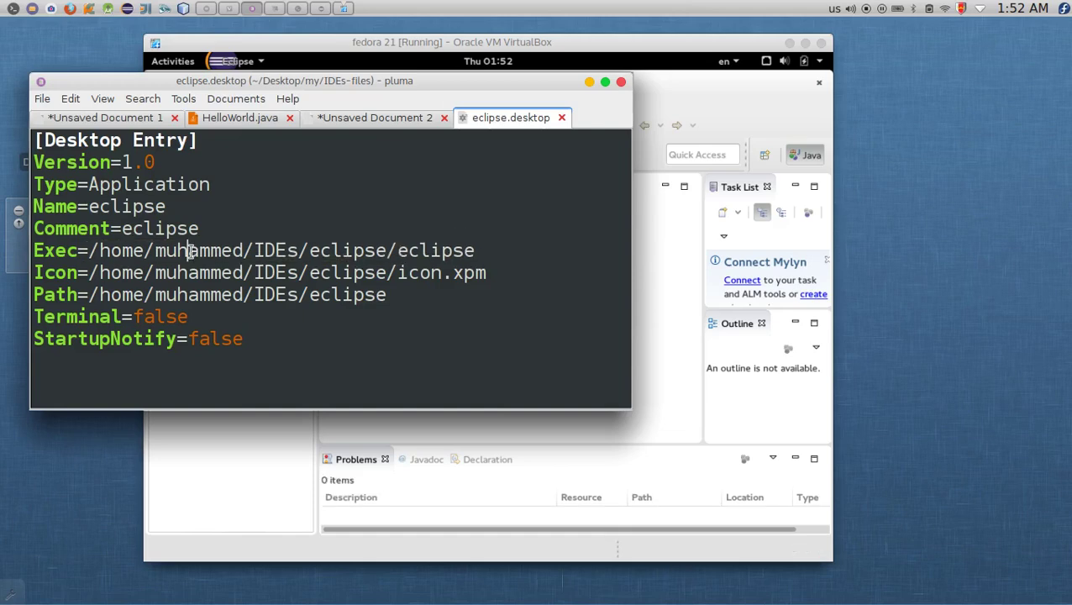
pyautogui.doubleClick(359, 248)
pyautogui.doubleClick(425, 249)
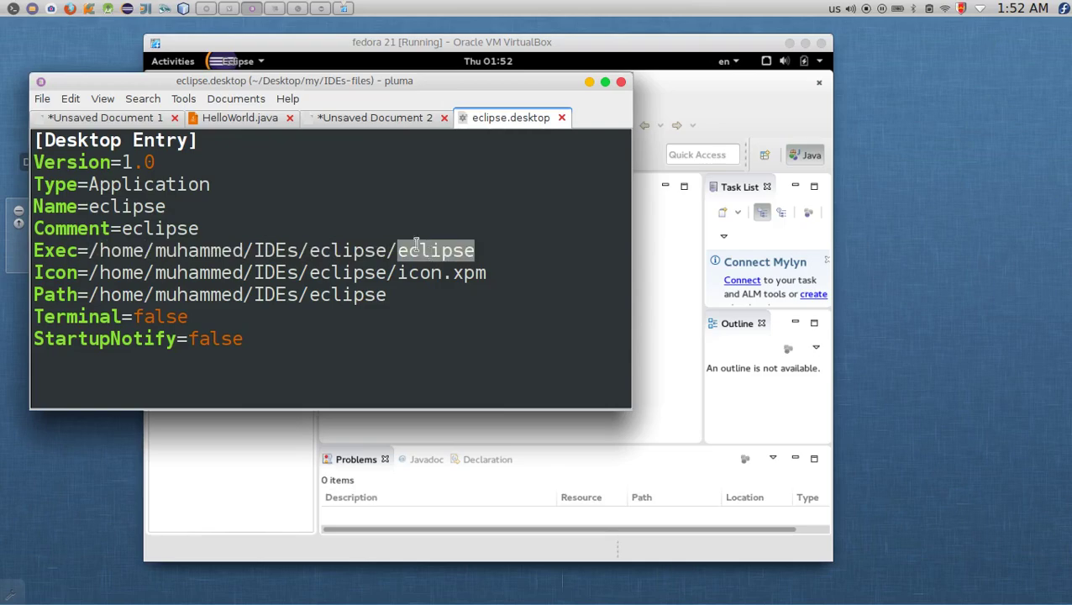
# Switch back to the Fedora virtual machine and show the contents of the IDEs/eclipse folder in Files.
pyautogui.click(704, 60)
pyautogui.click(189, 64)
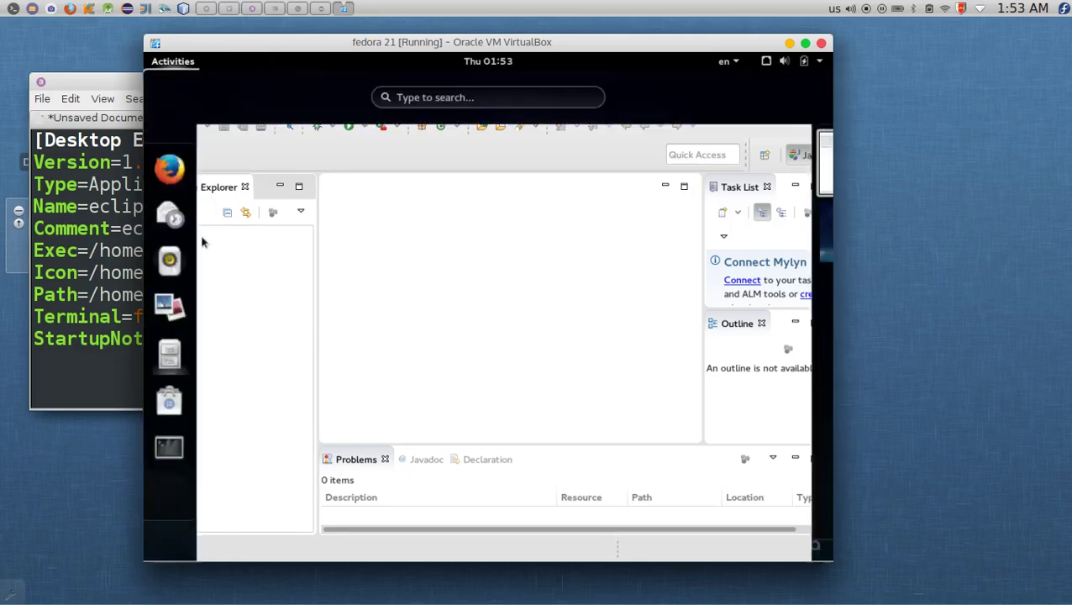
pyautogui.click(174, 330)
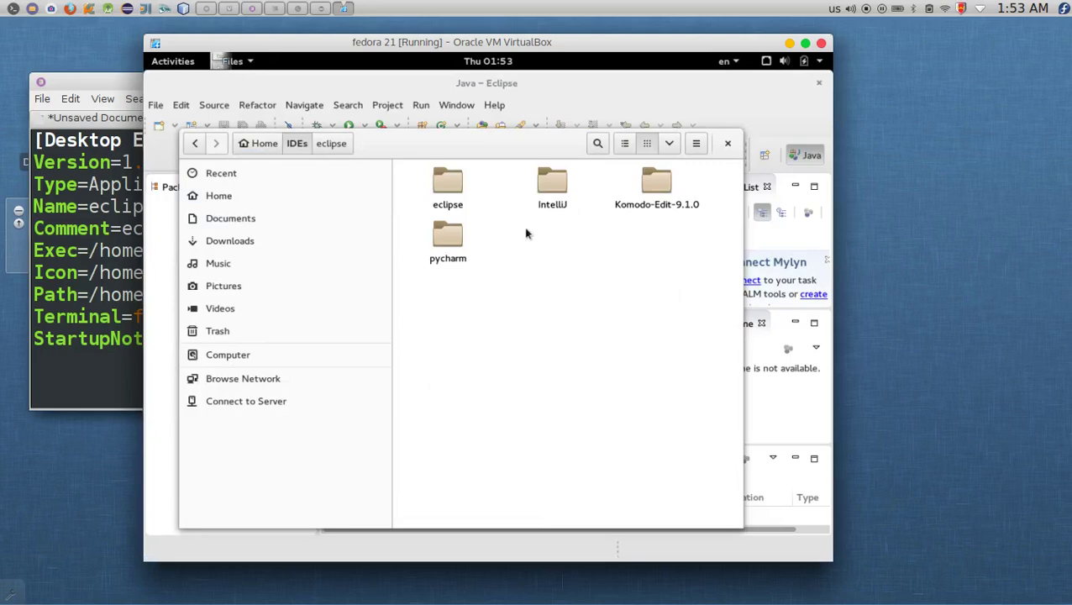
pyautogui.doubleClick(445, 199)
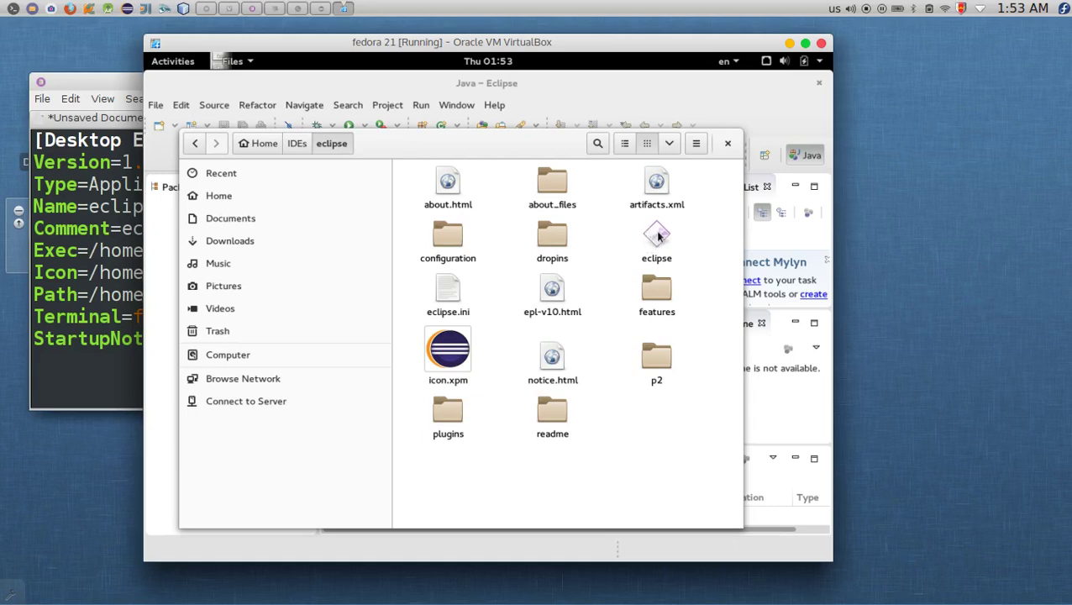
# Compare the Exec and Icon paths in Pluma's eclipse.desktop with the files in the virtual machine's eclipse folder.
pyautogui.click(104, 239)
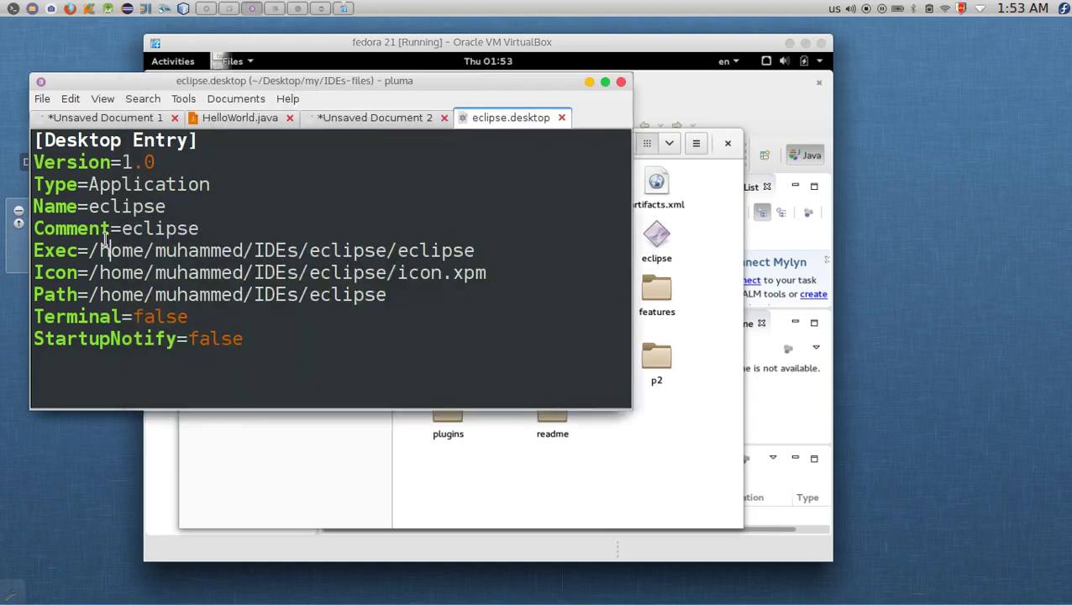
pyautogui.moveTo(154, 251); pyautogui.dragTo(484, 251)
pyautogui.moveTo(110, 272); pyautogui.dragTo(462, 275)
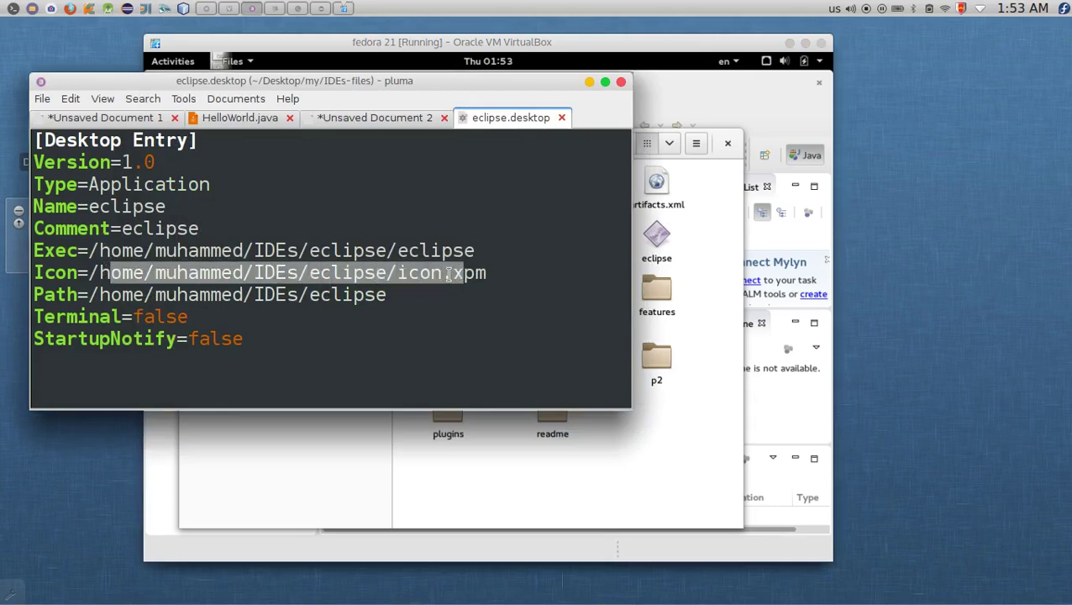
pyautogui.doubleClick(455, 273)
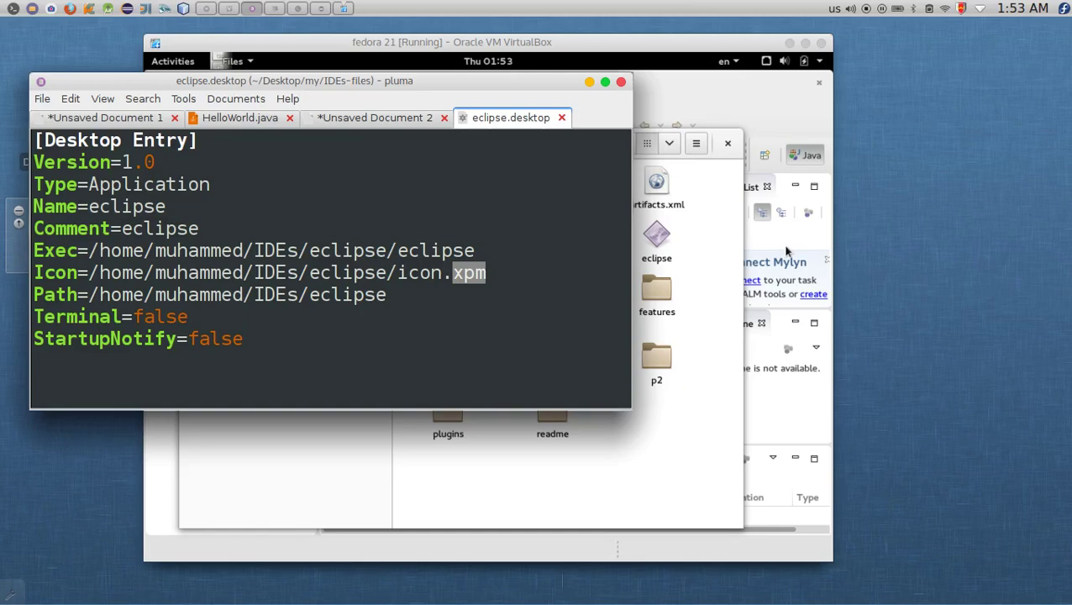
pyautogui.click(676, 289)
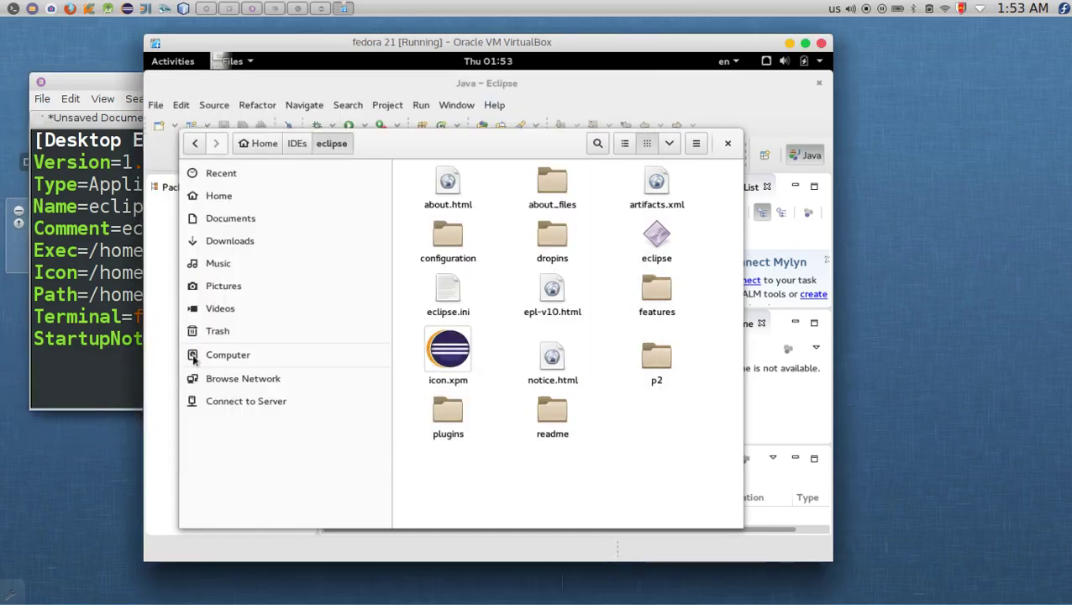